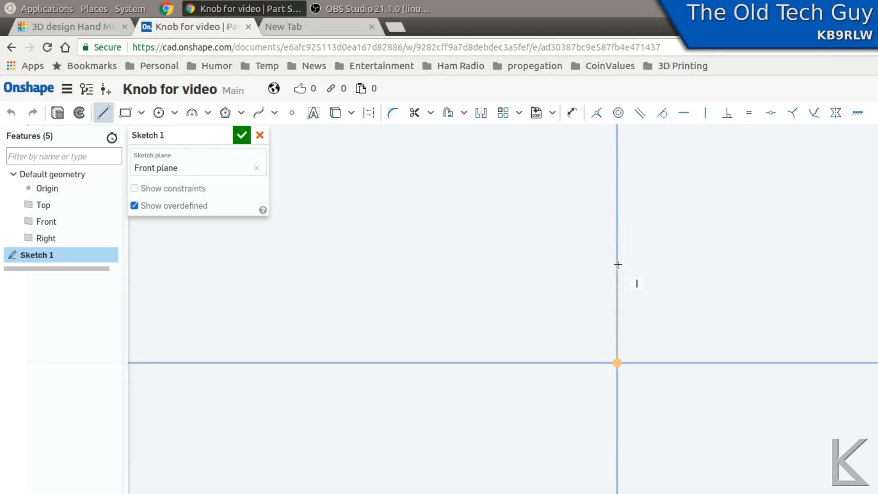
# Draw a corner rectangle about 0.476 in wide and 0.424 in high, up and to the left of the origin
pyautogui.press('Escape')
pyautogui.click(126, 112)
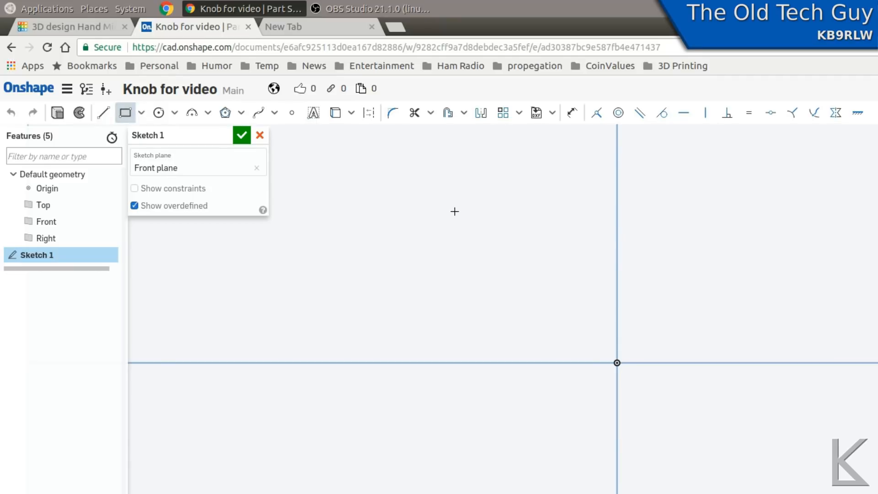
pyautogui.click(491, 203)
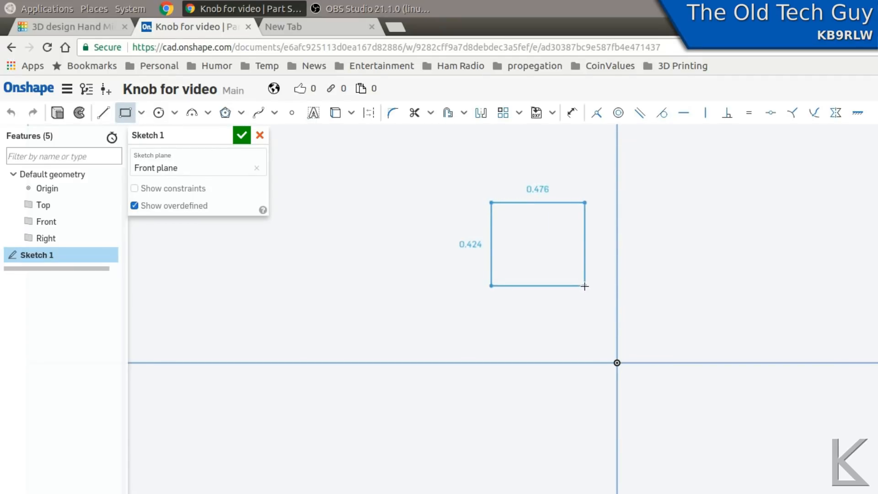
pyautogui.click(585, 286)
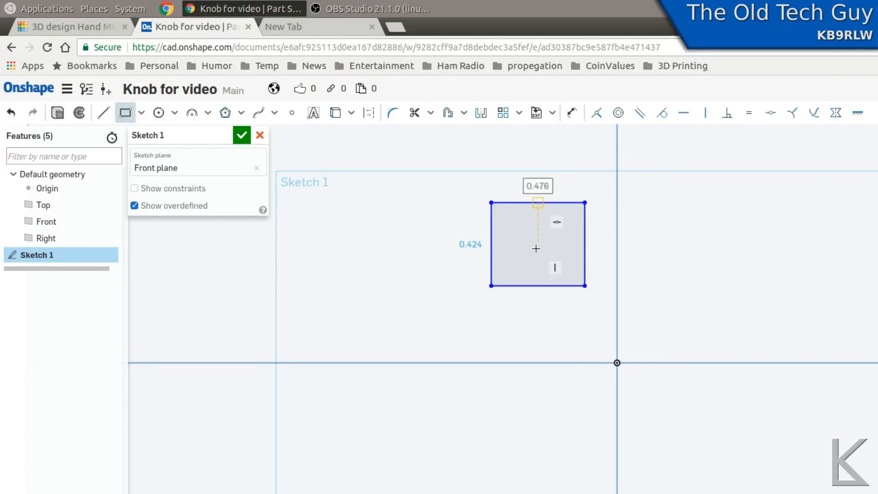
# Draw a vertical line from the midpoint of the rectangle's top edge to the midpoint of its bottom edge
pyautogui.click(102, 113)
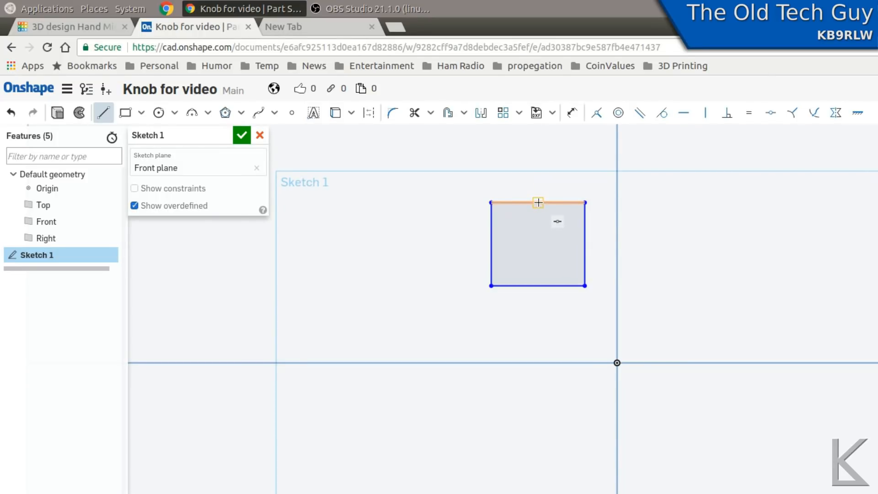
pyautogui.click(539, 202)
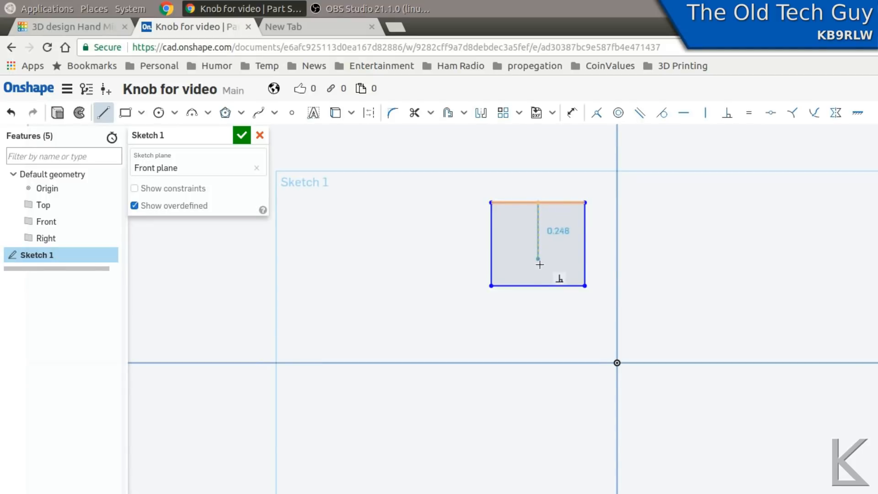
pyautogui.click(539, 285)
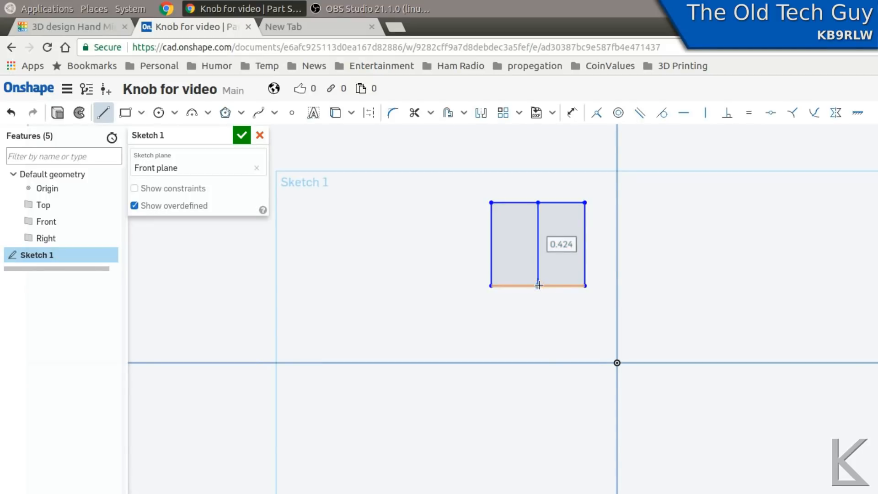
pyautogui.press('Escape')
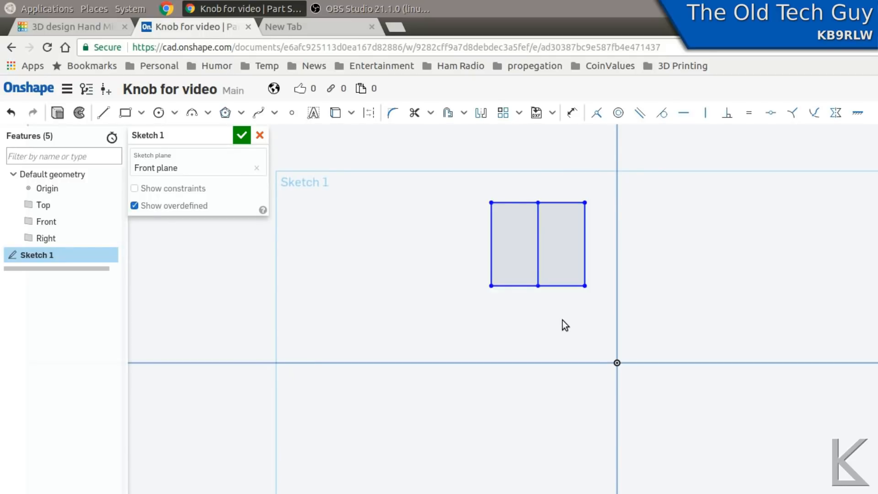
# Delete the centre line and all four edges of the rectangle from the sketch
pyautogui.click(554, 256)
pyautogui.press('Delete')
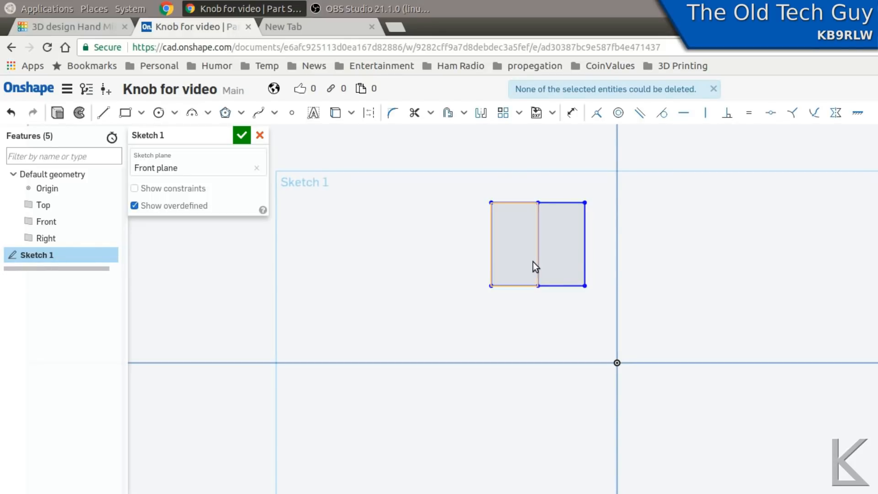
pyautogui.click(538, 256)
pyautogui.press('Delete')
pyautogui.click(543, 286)
pyautogui.press('Delete')
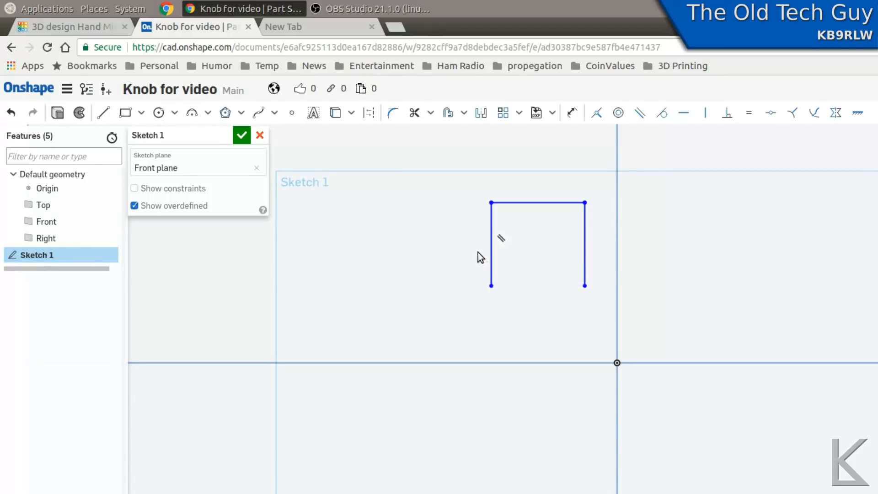
pyautogui.click(489, 246)
pyautogui.press('Delete')
pyautogui.click(517, 204)
pyautogui.press('Delete')
pyautogui.click(586, 243)
pyautogui.press('Delete')
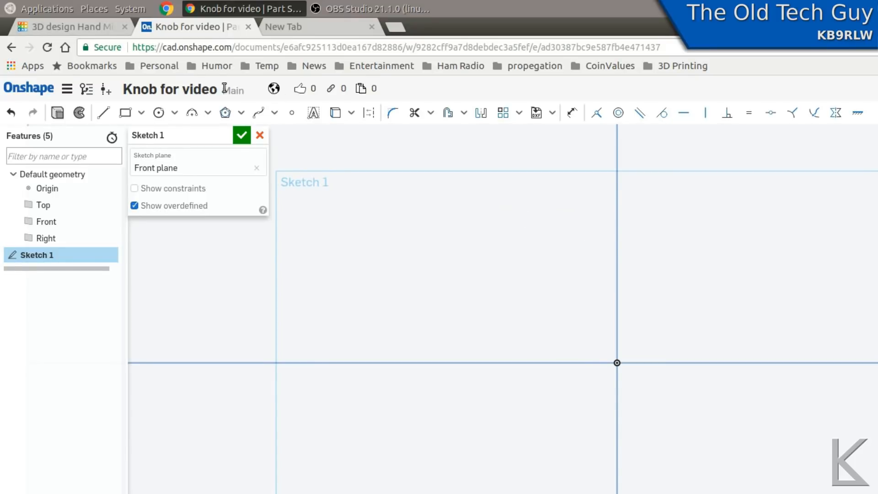
# Draw a closed half-knob profile left of the vertical axis: top edge about 0.566 in, short side, inward slope, stem and base to the origin
pyautogui.click(104, 115)
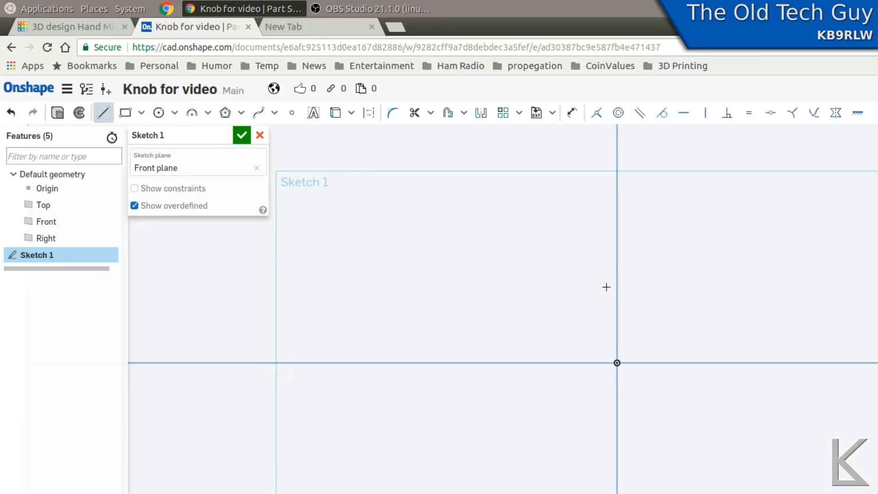
pyautogui.click(617, 238)
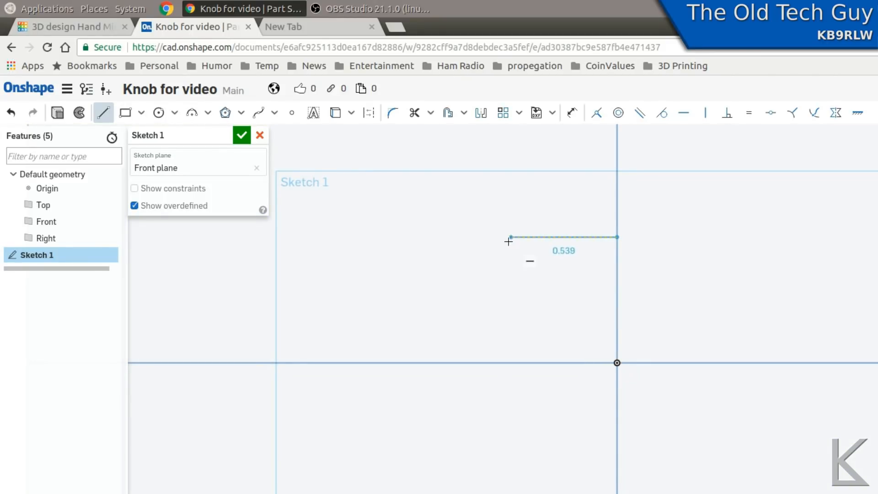
pyautogui.click(506, 238)
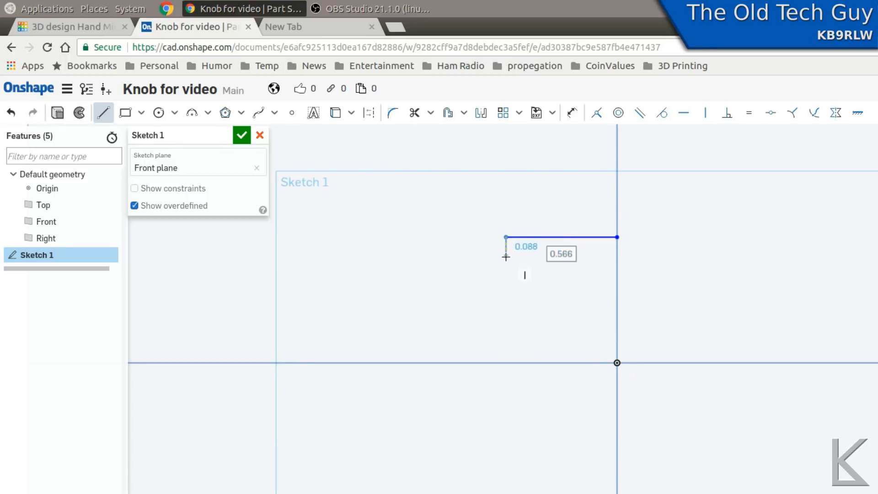
pyautogui.click(506, 261)
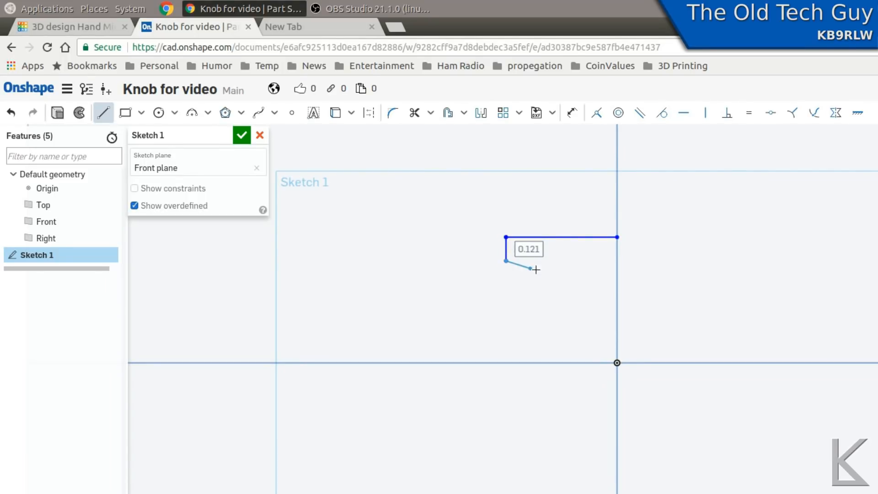
pyautogui.click(571, 282)
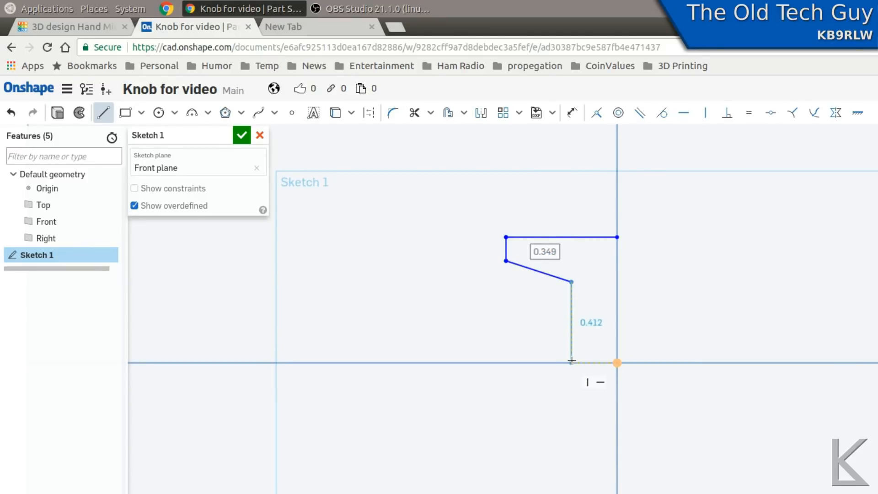
pyautogui.click(590, 363)
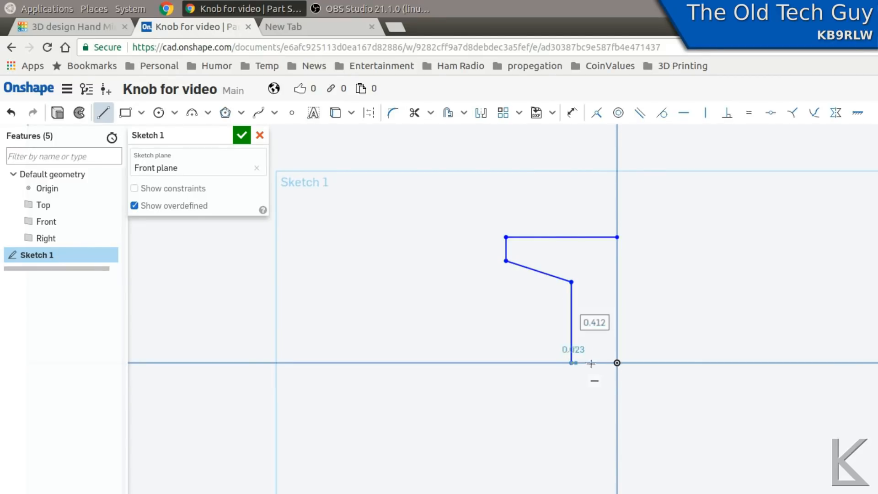
pyautogui.click(617, 363)
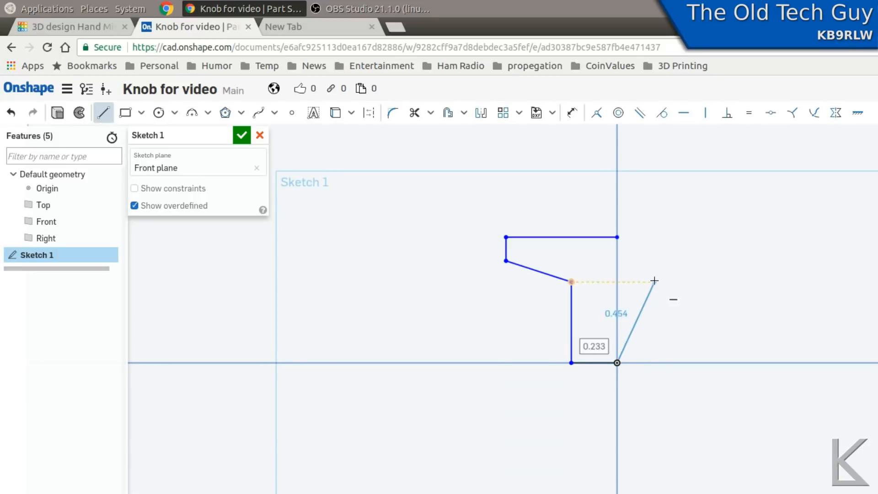
pyautogui.click(617, 237)
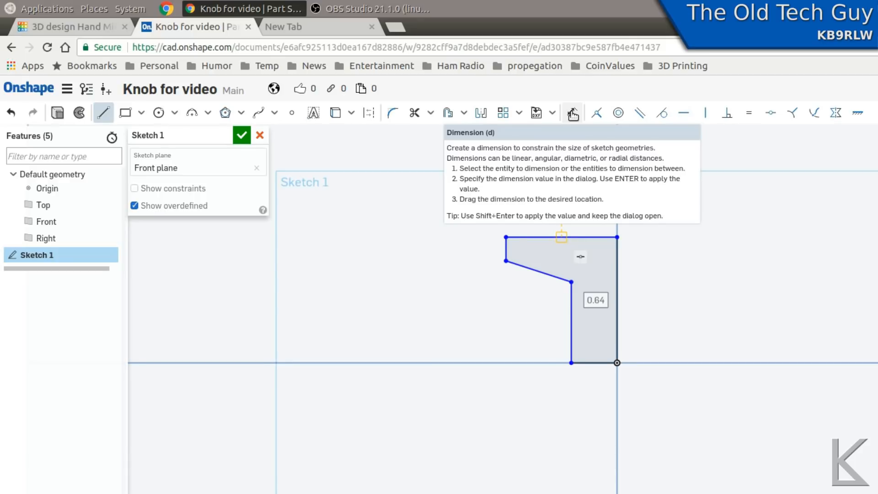
# Dimension the profile's top edge above the shape and set its length to 14.5 in
pyautogui.click(573, 114)
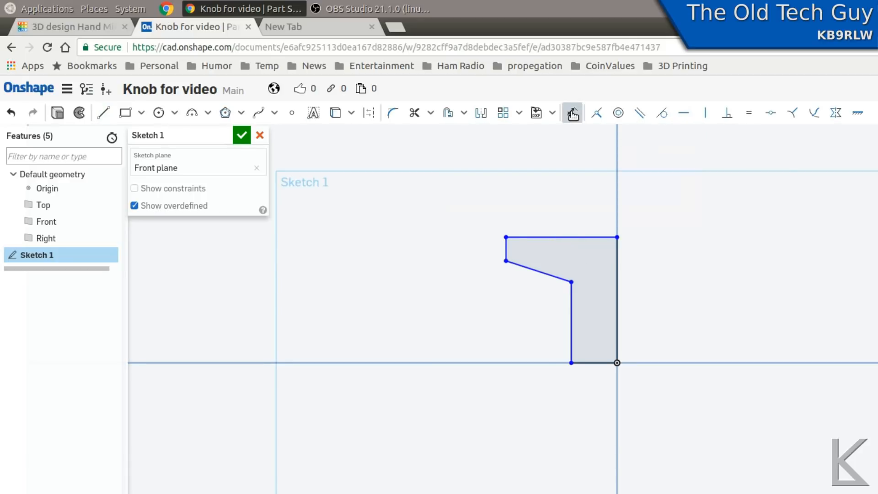
pyautogui.click(568, 237)
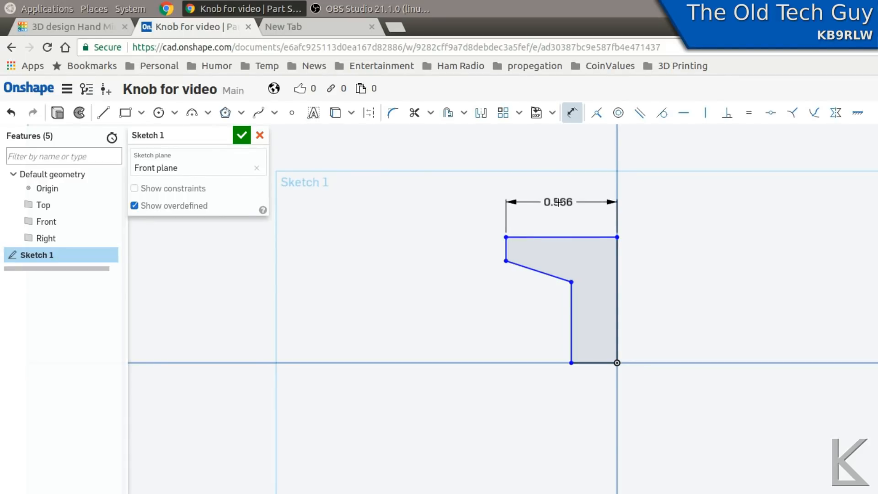
pyautogui.click(557, 202)
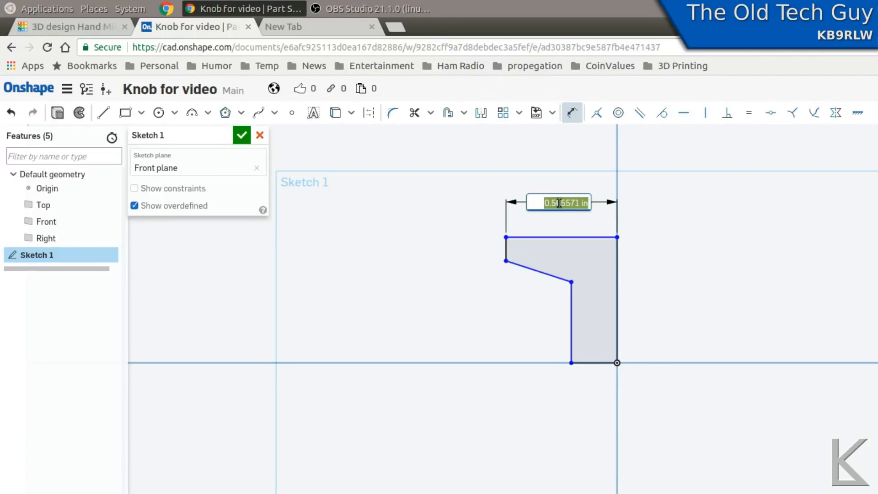
pyautogui.write('14.5')
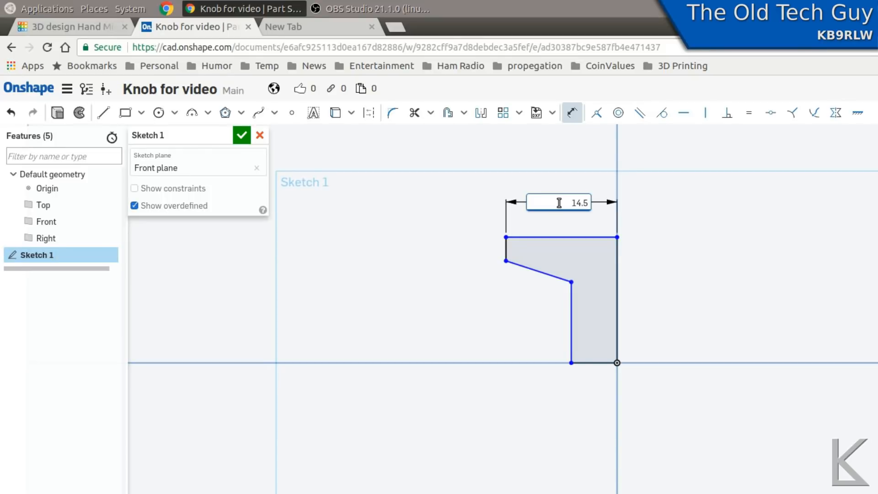
pyautogui.press('Return')
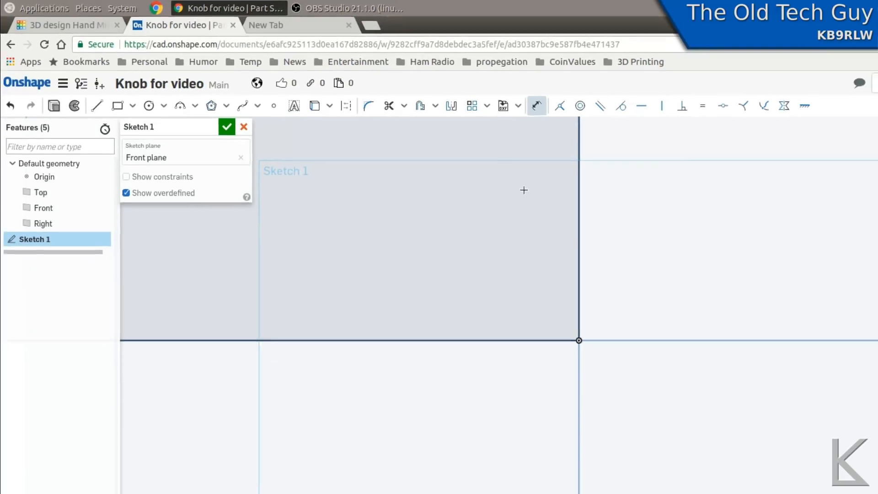
pyautogui.scroll(-5, 385, 171)
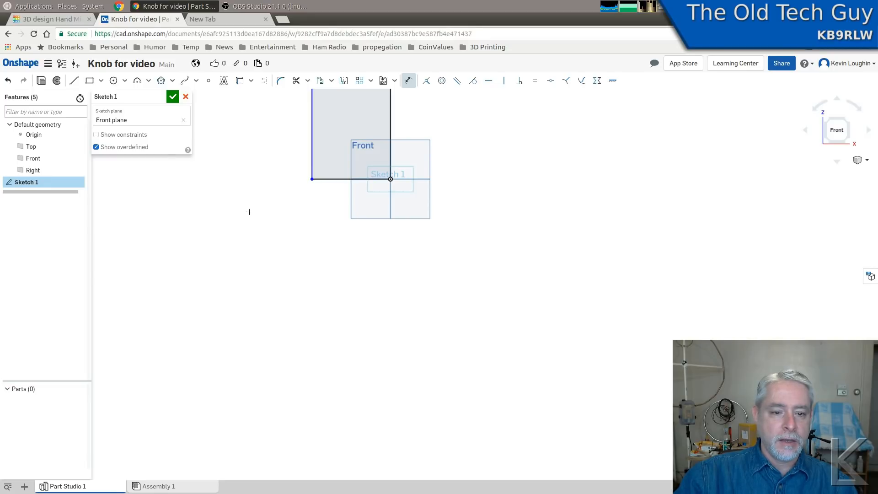
pyautogui.moveTo(269, 177); pyautogui.dragTo(367, 355, button='middle')
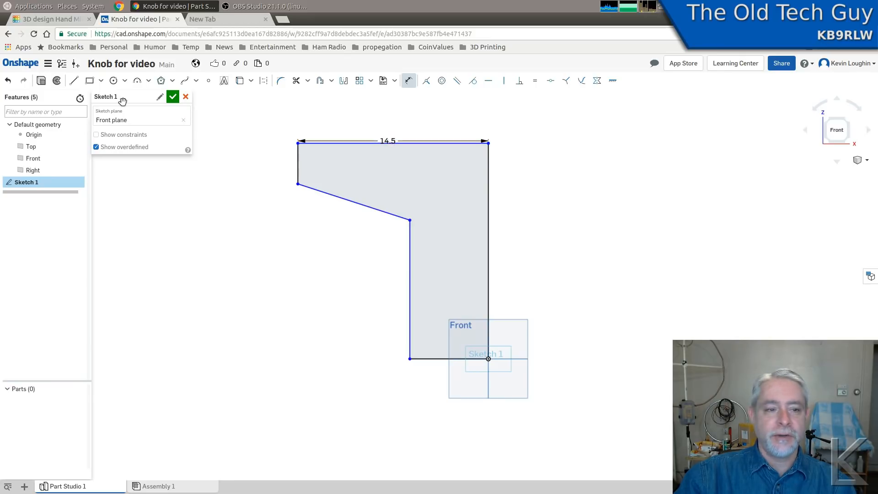
# Change the workspace's default length unit to Millimeter
pyautogui.click(48, 64)
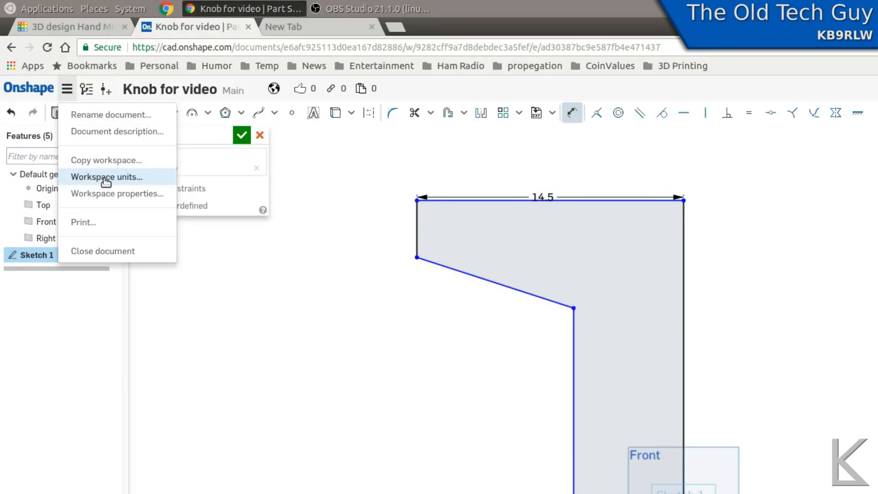
pyautogui.click(67, 89)
pyautogui.click(67, 89)
pyautogui.click(67, 89)
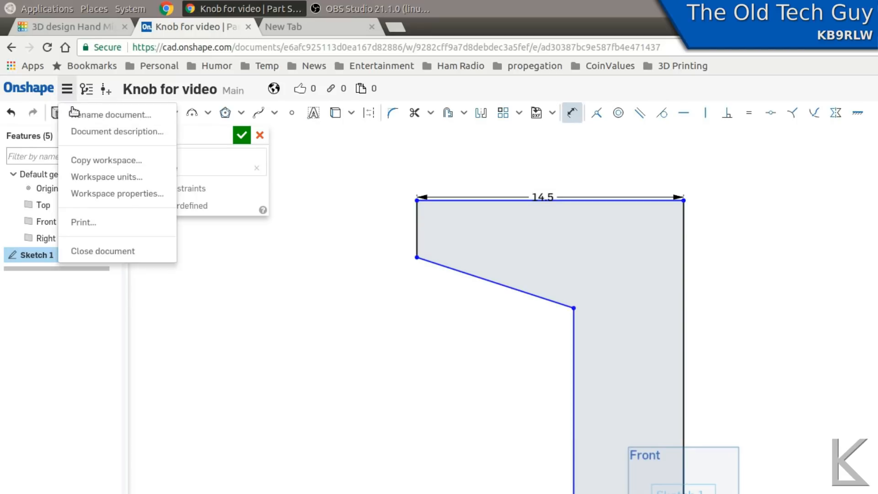
pyautogui.click(95, 177)
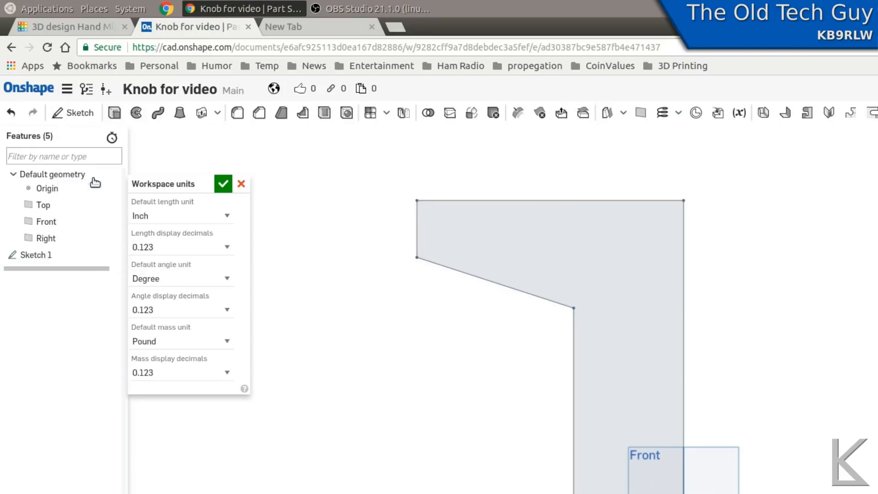
pyautogui.click(172, 216)
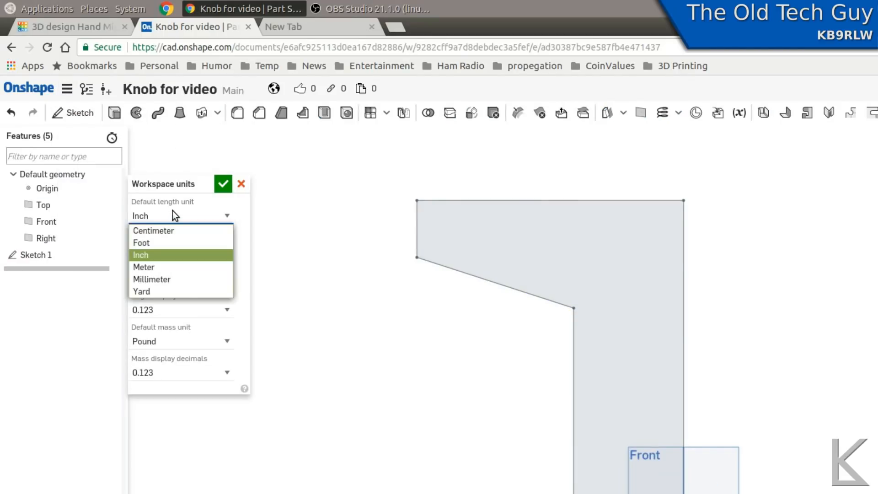
pyautogui.click(156, 279)
pyautogui.click(223, 185)
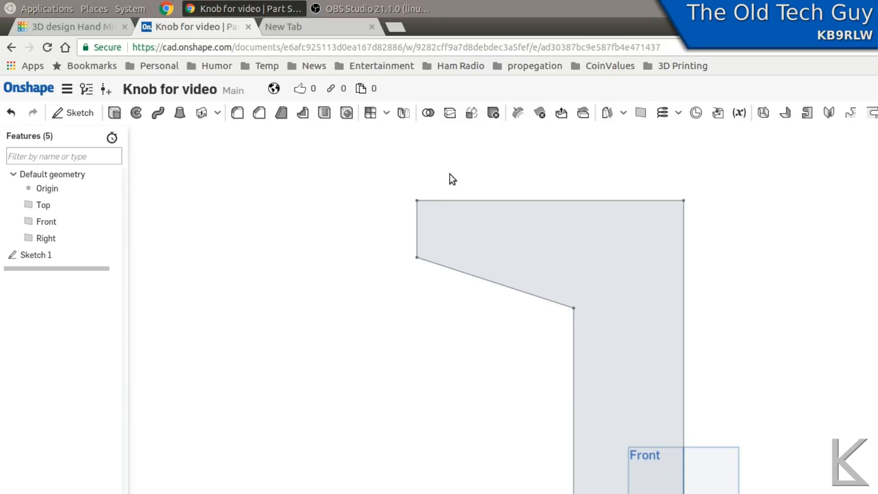
# Reopen Sketch 1, move the top edge's dimension farther above the profile, and set it to 14.5 mm
pyautogui.click(579, 203)
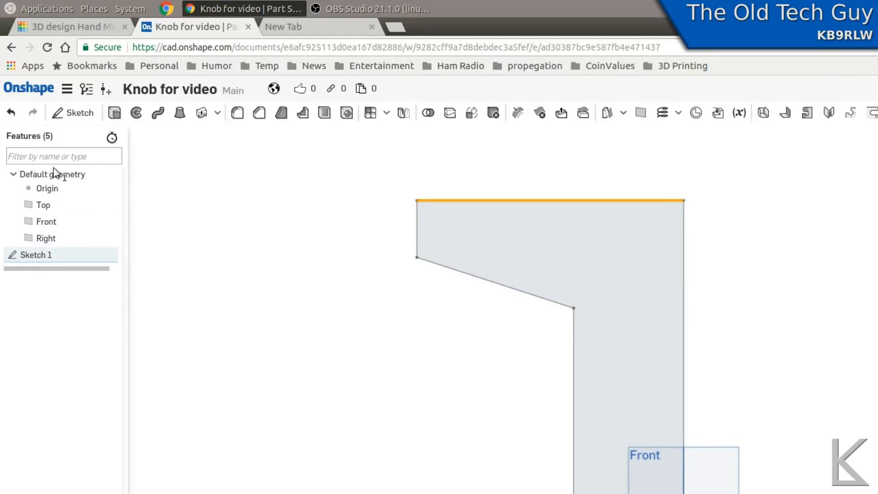
pyautogui.doubleClick(37, 254)
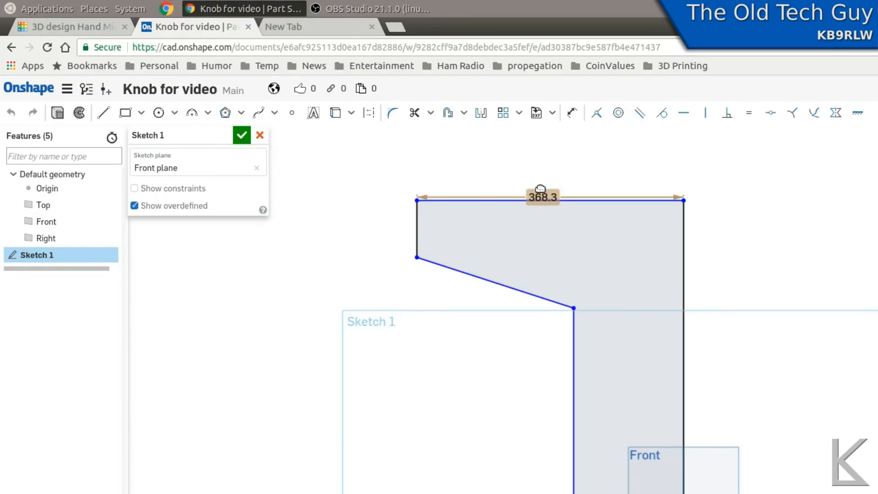
pyautogui.moveTo(542, 197); pyautogui.dragTo(554, 164)
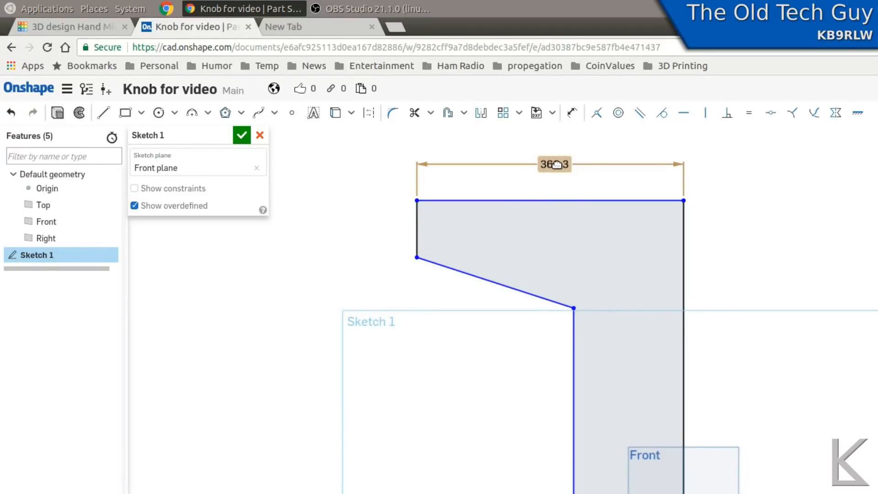
pyautogui.doubleClick(557, 164)
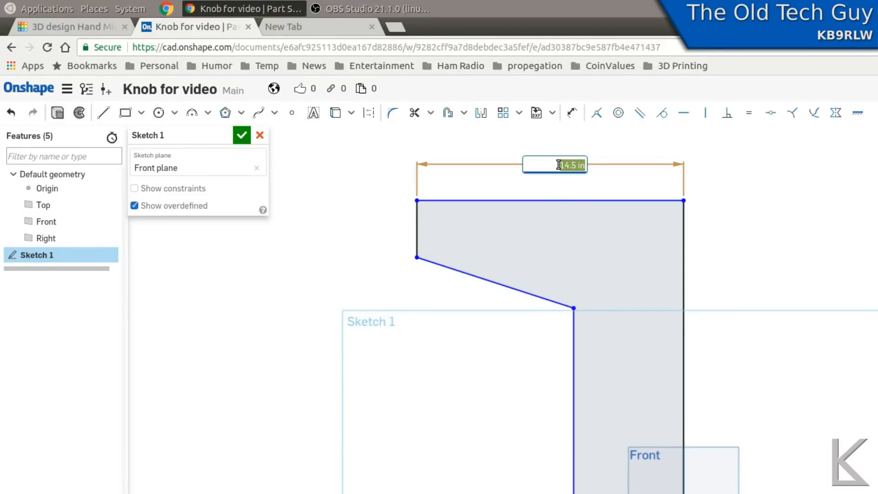
pyautogui.write('14.5')
pyautogui.press('Return')
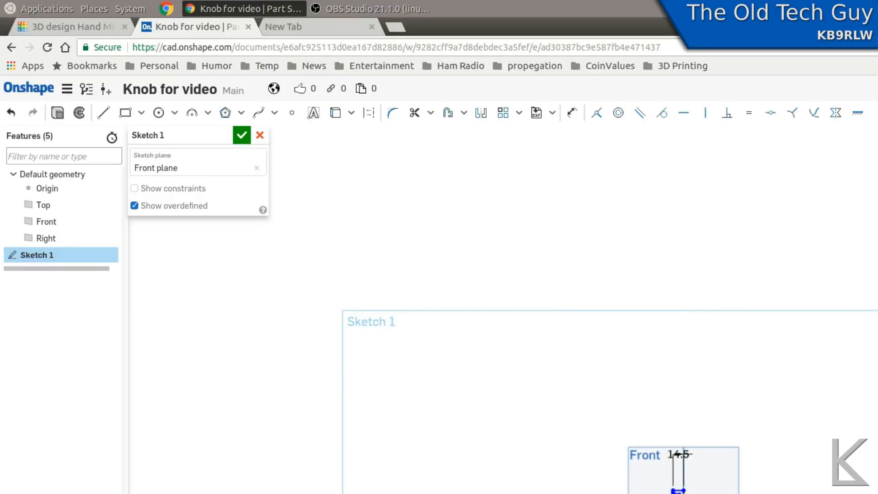
# Move the top edge's 14.5 mm dimension down so it sits closer above the profile
pyautogui.scroll(10, 734, 493)
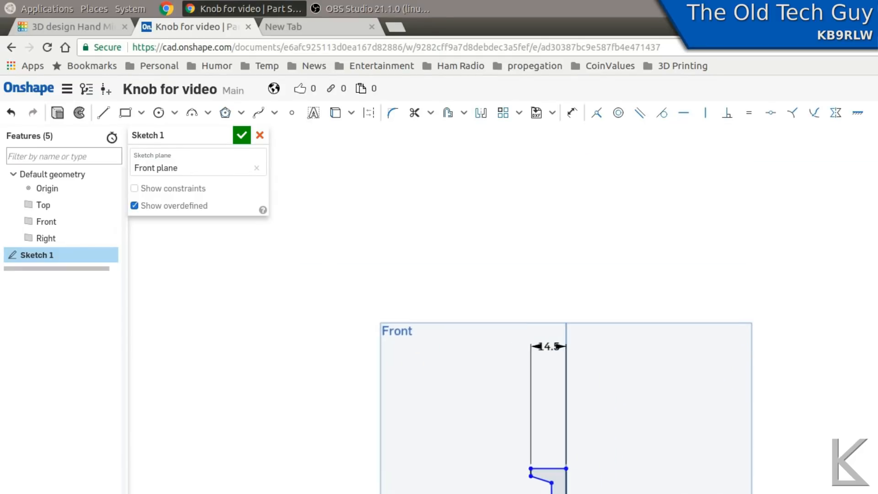
pyautogui.scroll(2, 701, 476)
pyautogui.moveTo(547, 456)
pyautogui.mouseDown(button='middle')
pyautogui.moveTo(749, 367)
pyautogui.moveTo(774, 388)
pyautogui.mouseUp(button='middle')
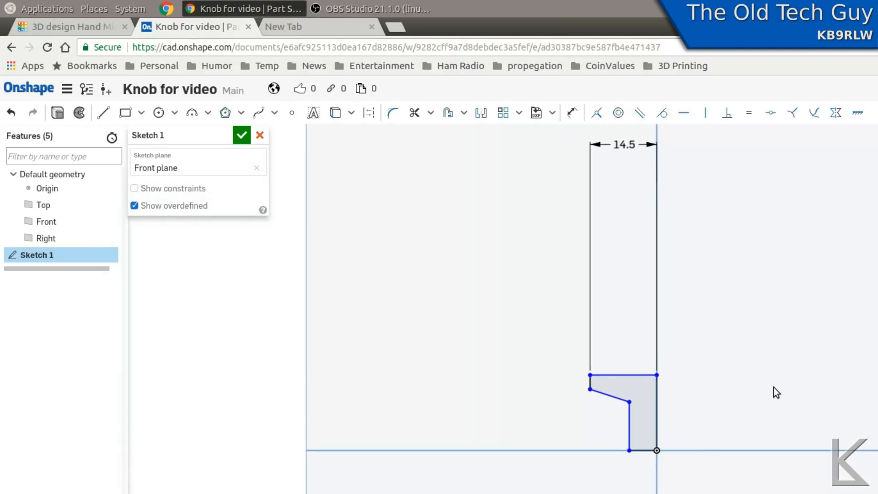
pyautogui.moveTo(624, 145)
pyautogui.mouseDown()
pyautogui.moveTo(633, 169)
pyautogui.moveTo(619, 292)
pyautogui.moveTo(625, 327)
pyautogui.mouseUp()
pyautogui.scroll(3, 723, 362)
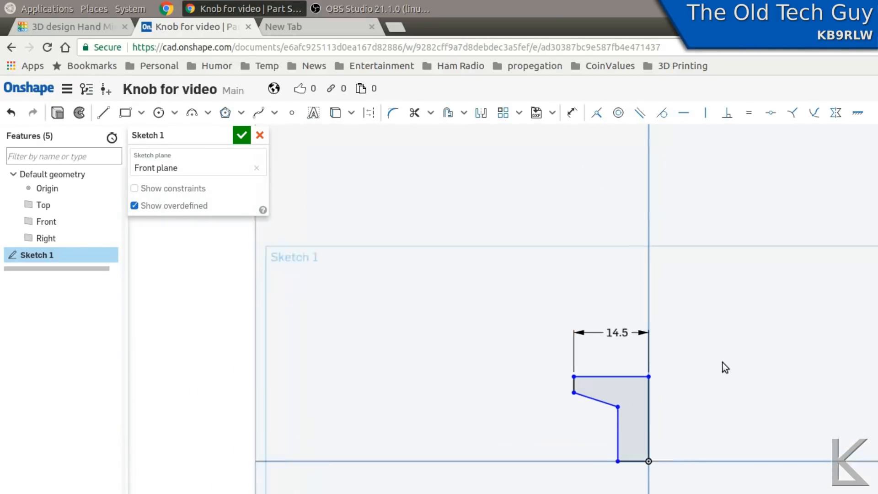
pyautogui.scroll(2, 721, 361)
pyautogui.moveTo(716, 356); pyautogui.dragTo(787, 301, button='middle')
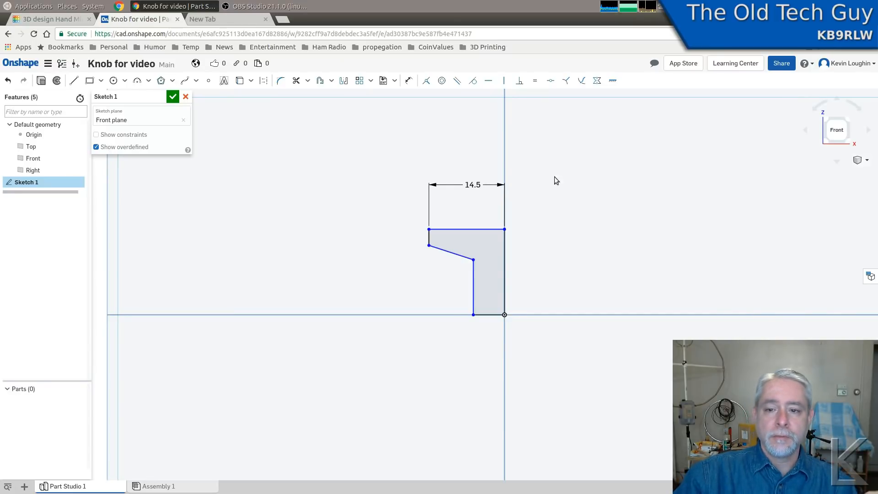
# Dimension the short vertical outer edge of the knob's rim and set it to 2.5 mm
pyautogui.click(409, 81)
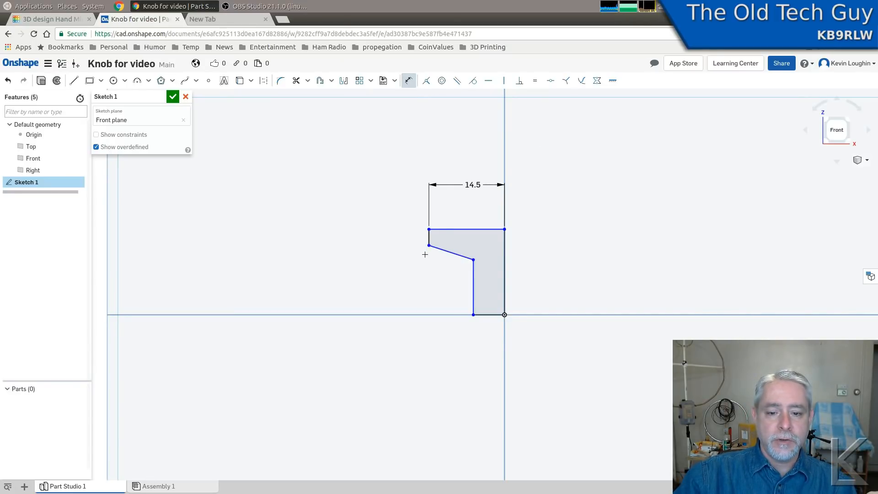
pyautogui.click(430, 236)
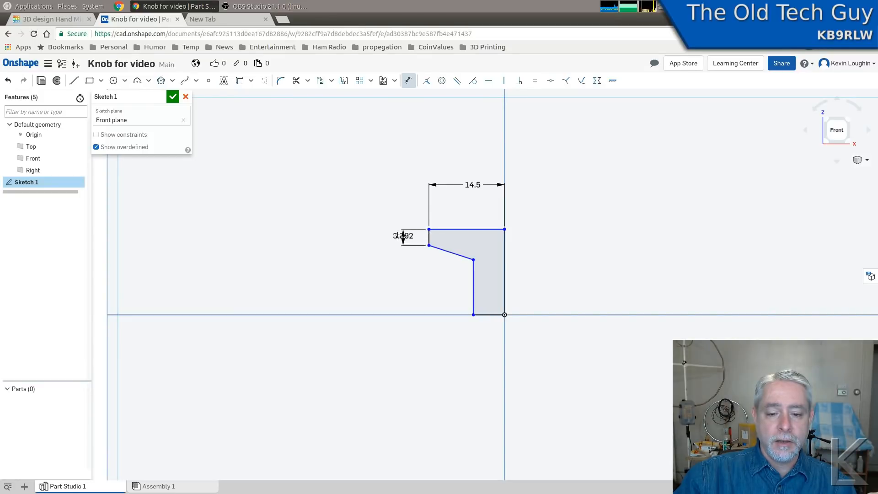
pyautogui.click(387, 236)
pyautogui.write('2.5')
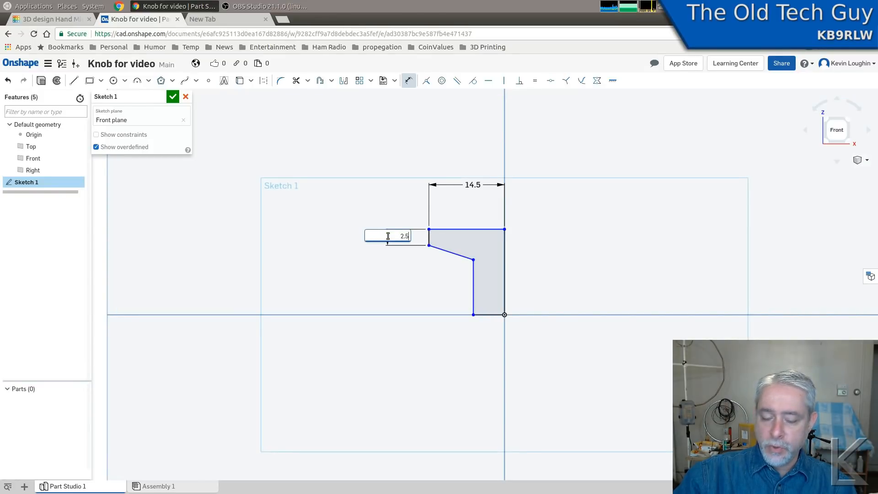
pyautogui.press('Return')
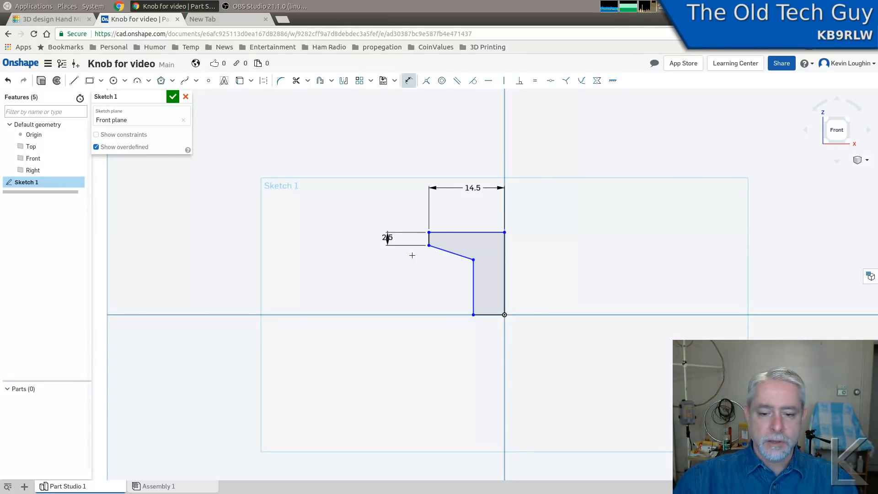
# Dimension the stem's outer vertical edge and set its length to 8 mm
pyautogui.click(473, 286)
pyautogui.click(422, 285)
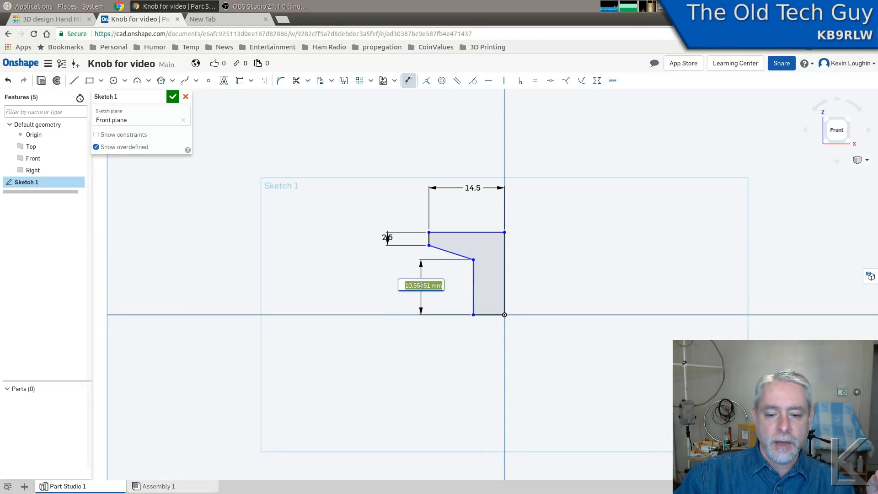
pyautogui.write('8')
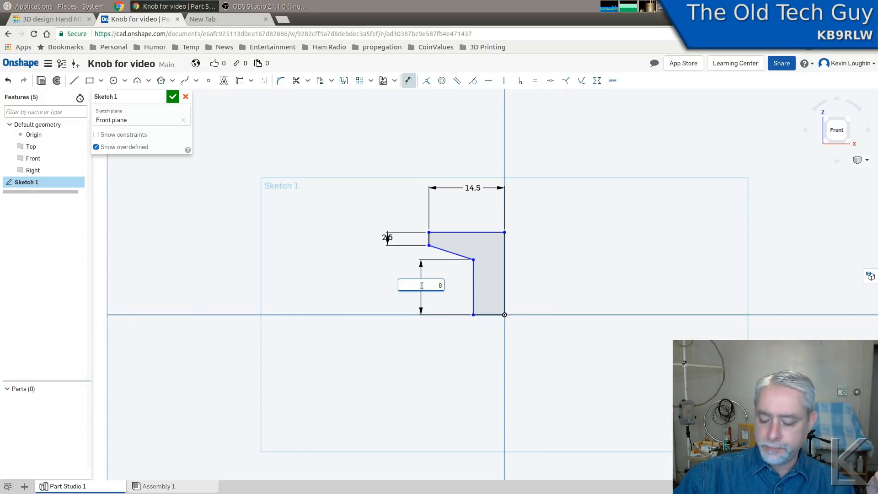
pyautogui.press('Return')
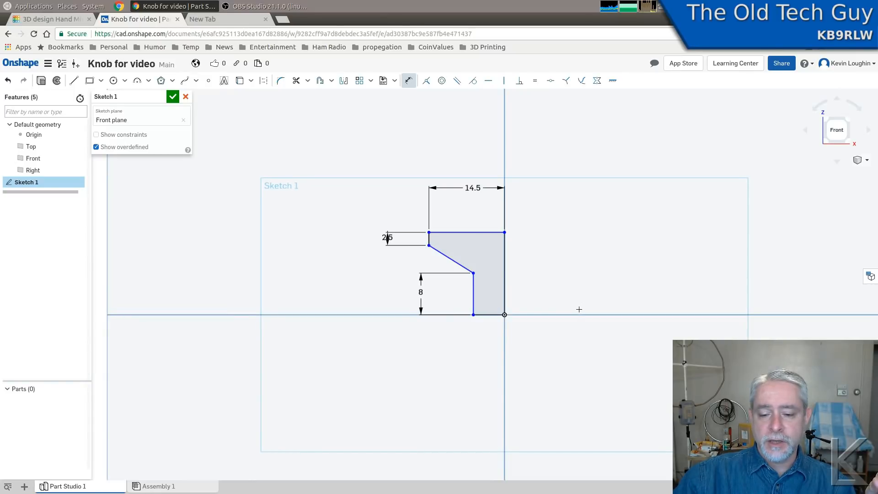
# Dimension the stem's base edge below the profile and set its length to 6.5 mm
pyautogui.click(492, 316)
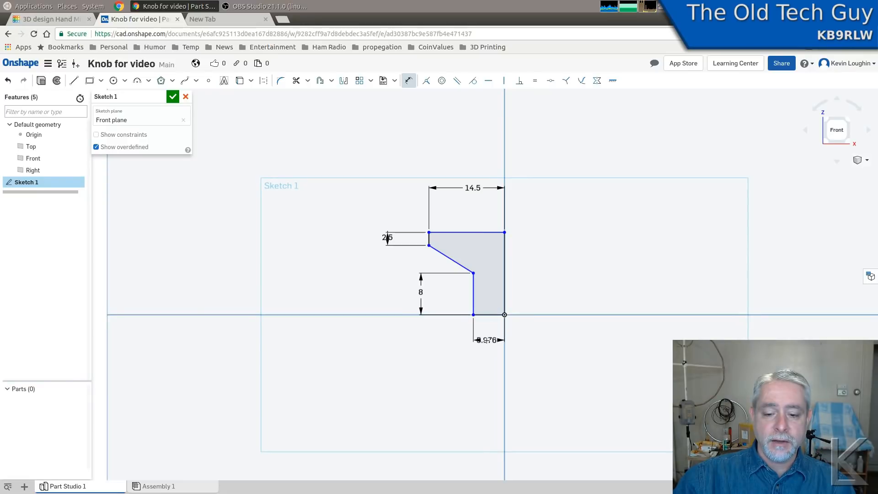
pyautogui.click(478, 354)
pyautogui.rightClick(458, 366)
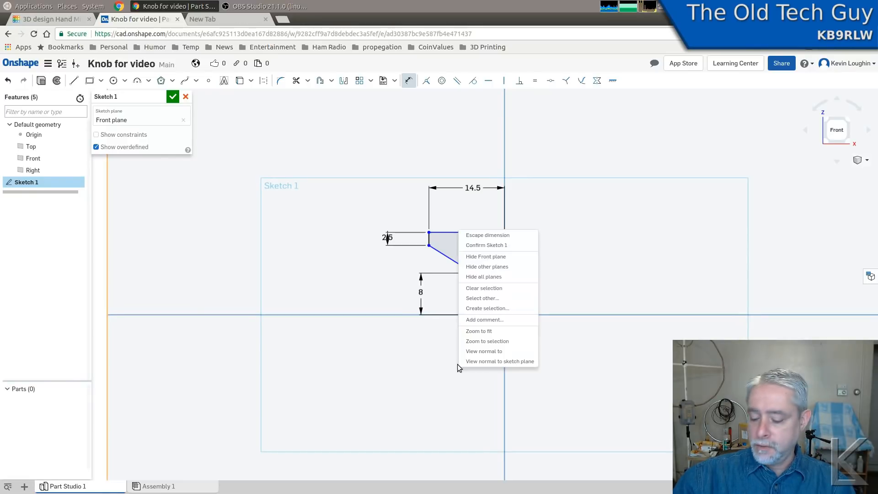
pyautogui.click(402, 372)
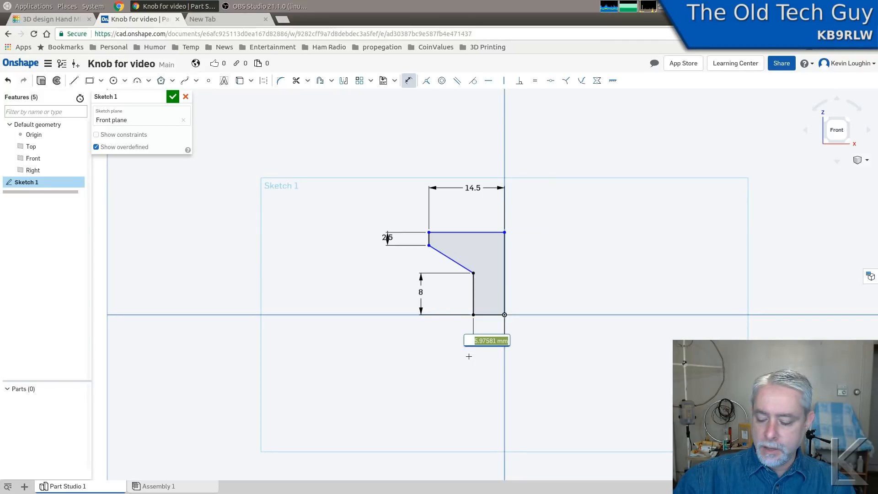
pyautogui.write('6.5')
pyautogui.press('Return')
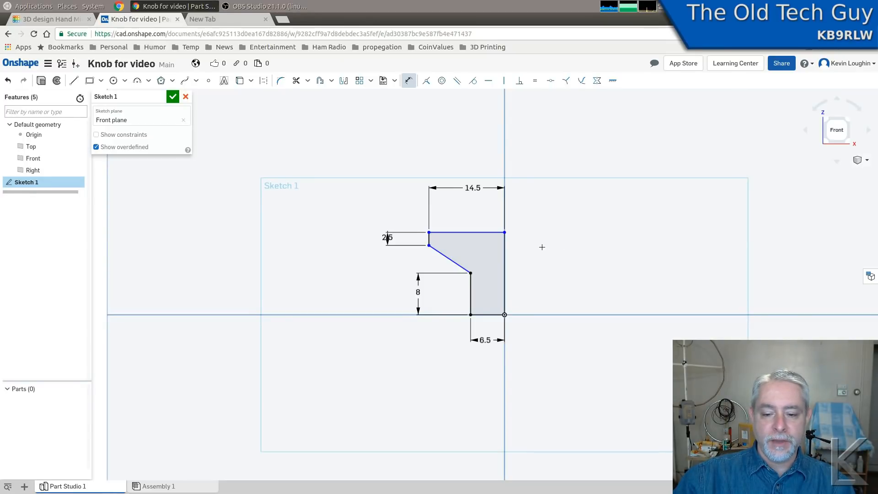
# Measure the parallel distance between the profile's top edge and its base edge
pyautogui.click(408, 81)
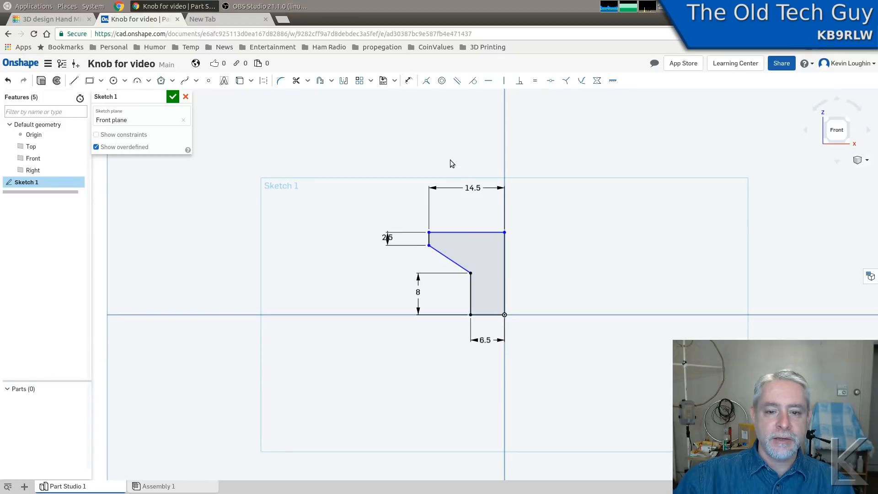
pyautogui.click(473, 233)
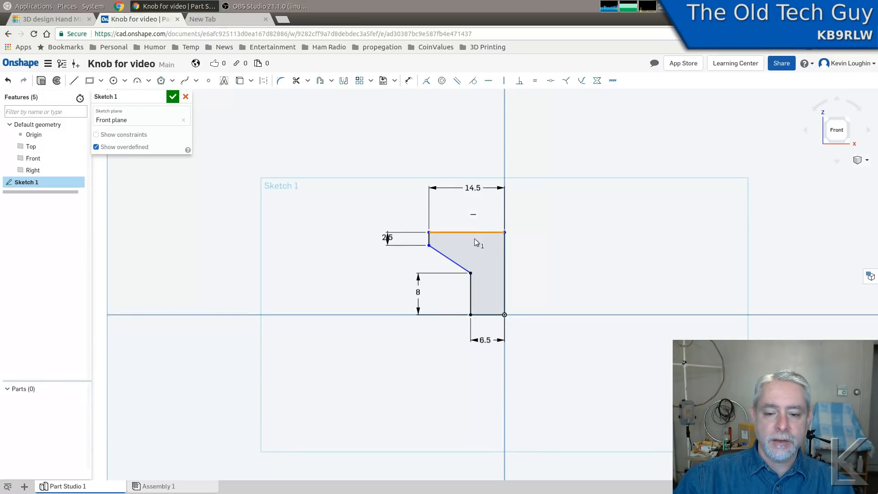
pyautogui.click(490, 315)
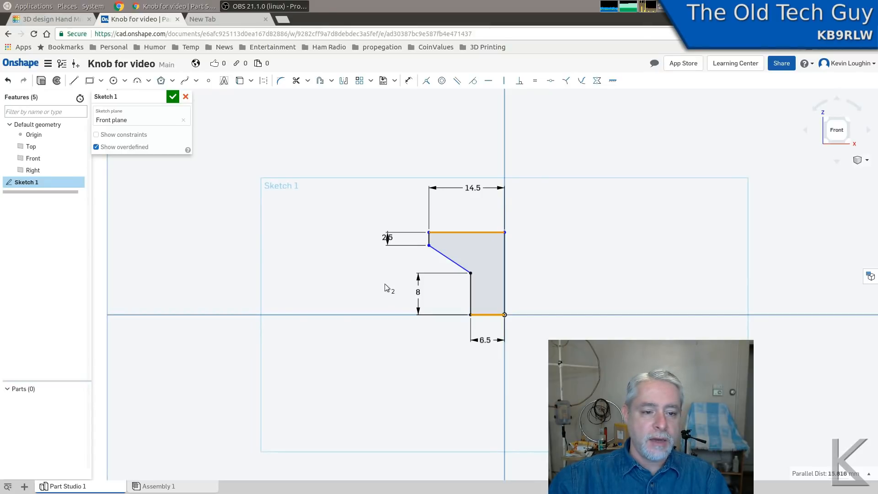
# Dimension the profile's full height along the vertical axis edge, accept the proposed value, and finish the sketch
pyautogui.click(409, 80)
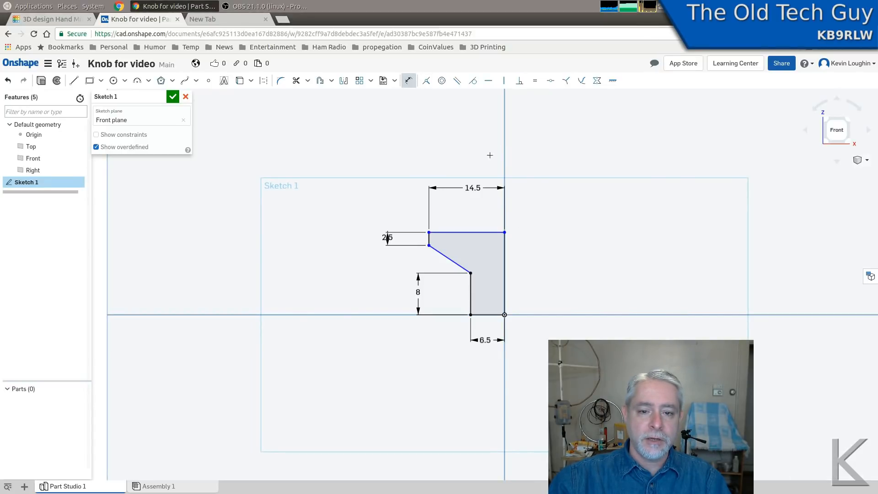
pyautogui.click(504, 255)
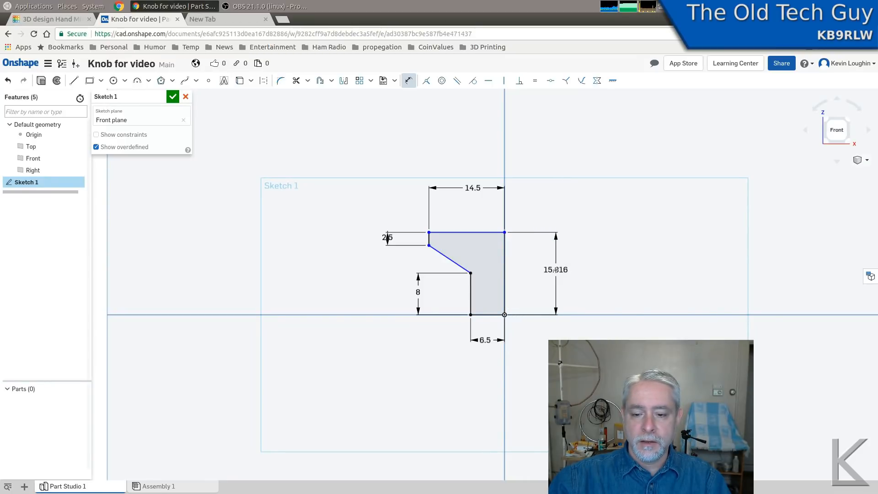
pyautogui.click(564, 271)
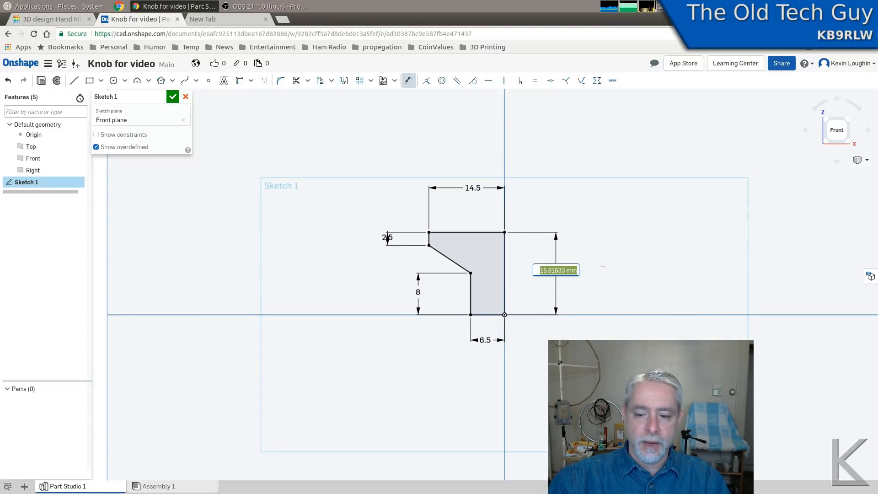
pyautogui.press('Return')
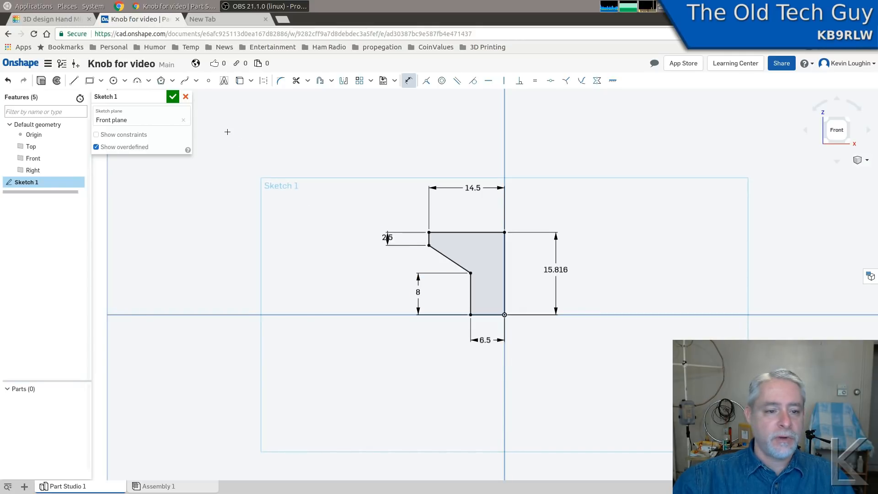
pyautogui.click(172, 98)
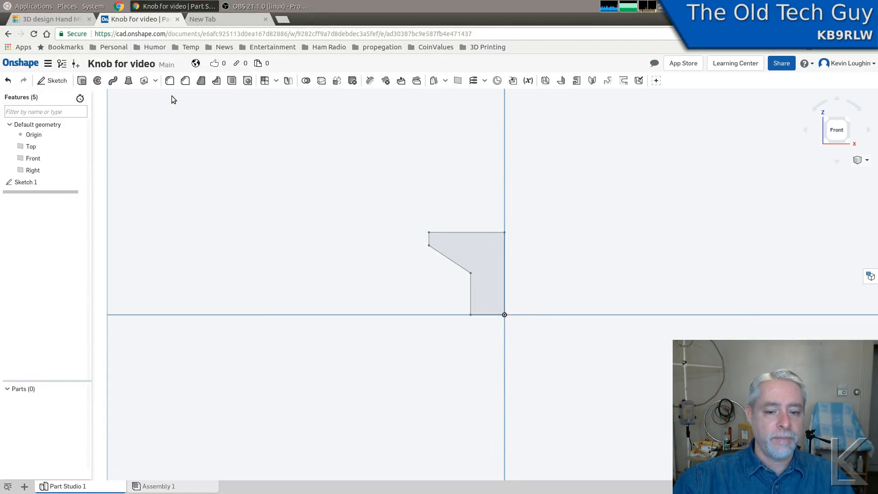
# Revolve Sketch 1 as a new solid, full turn, about the profile's vertical edge through the origin
pyautogui.click(30, 183)
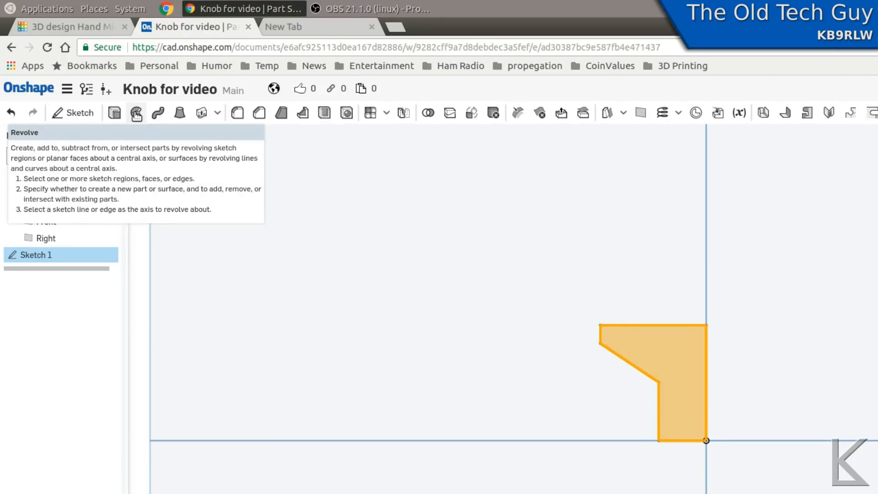
pyautogui.click(136, 114)
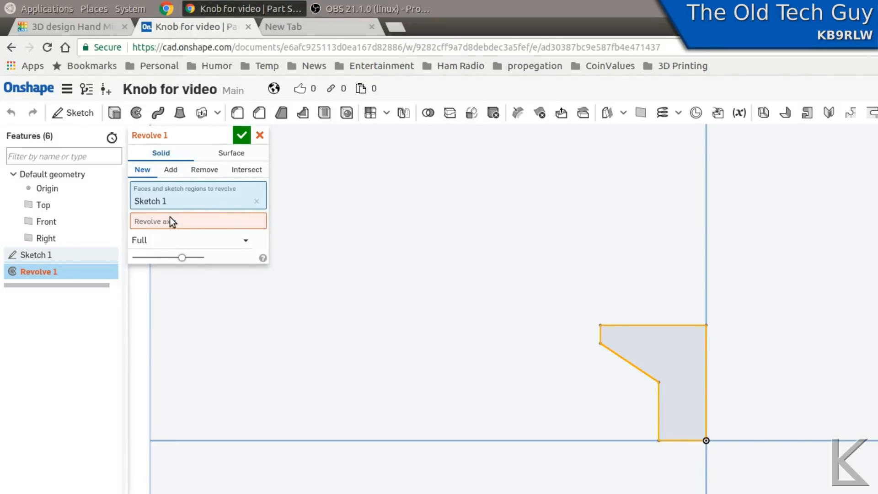
pyautogui.click(188, 221)
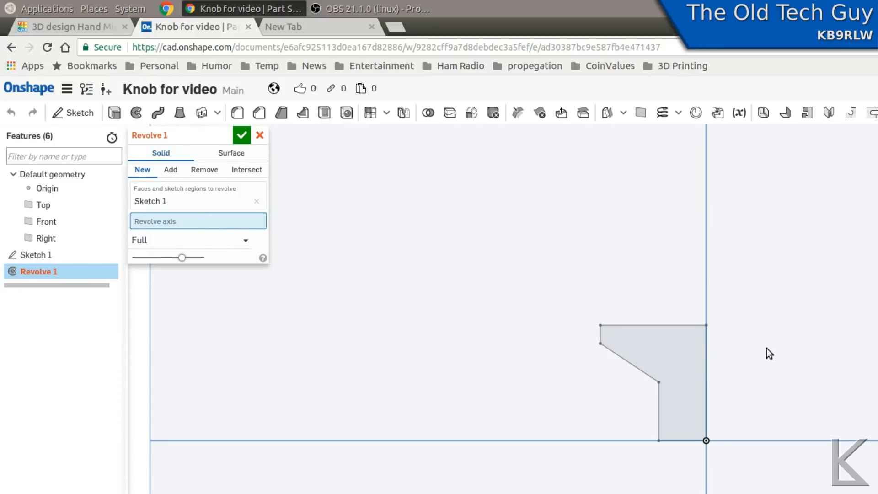
pyautogui.click(706, 373)
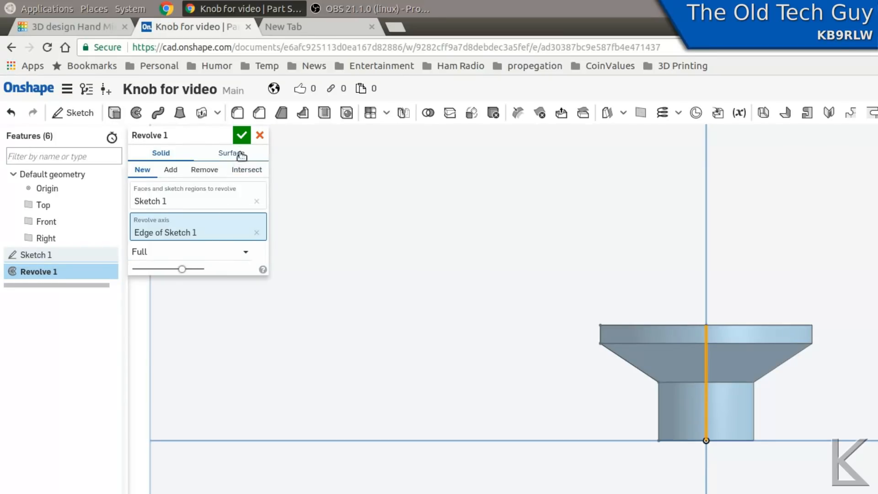
pyautogui.click(242, 137)
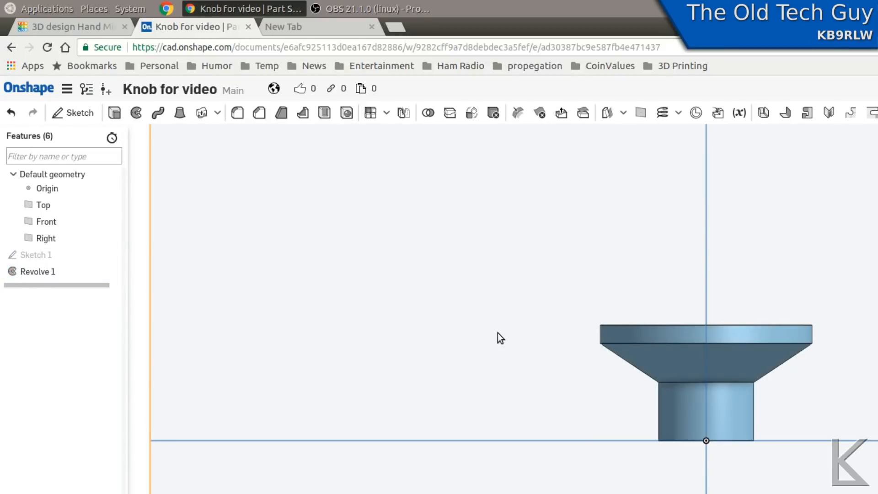
# Start a new sketch on the flat circular bottom face of the knob's stem
pyautogui.moveTo(498, 333); pyautogui.dragTo(447, 353, button='right')
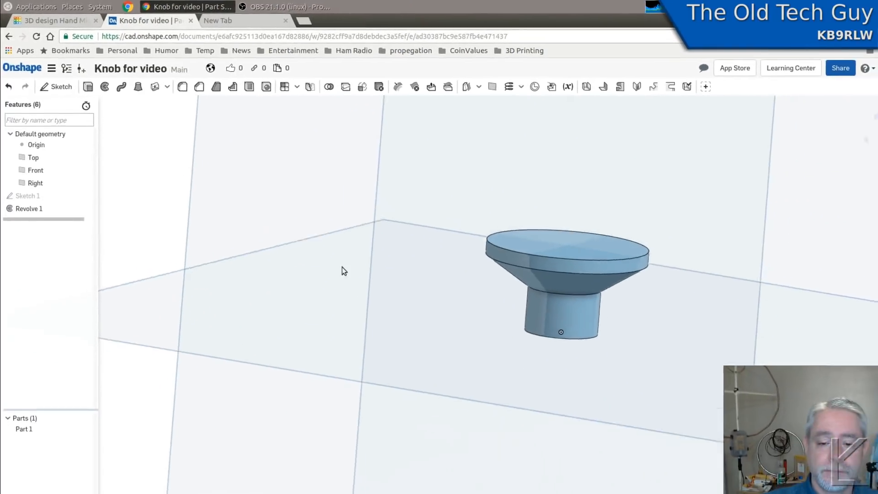
pyautogui.moveTo(342, 267); pyautogui.dragTo(321, 244, button='right')
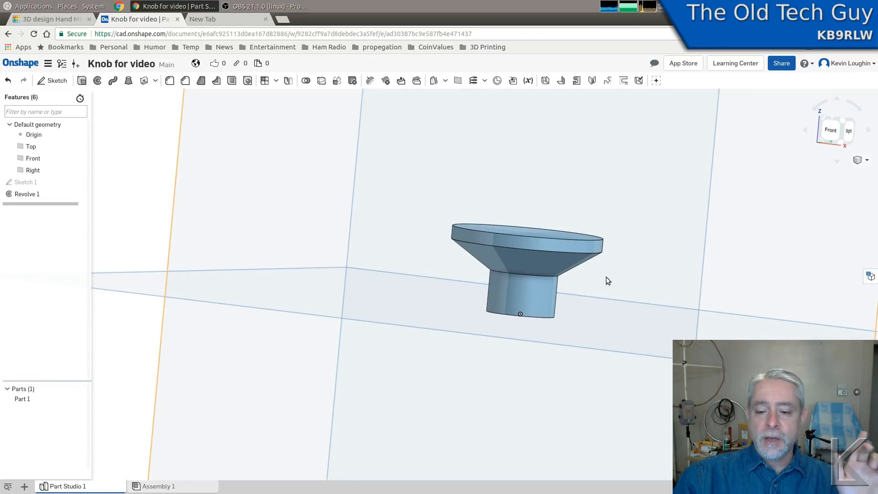
pyautogui.moveTo(597, 274); pyautogui.dragTo(676, 252, button='right')
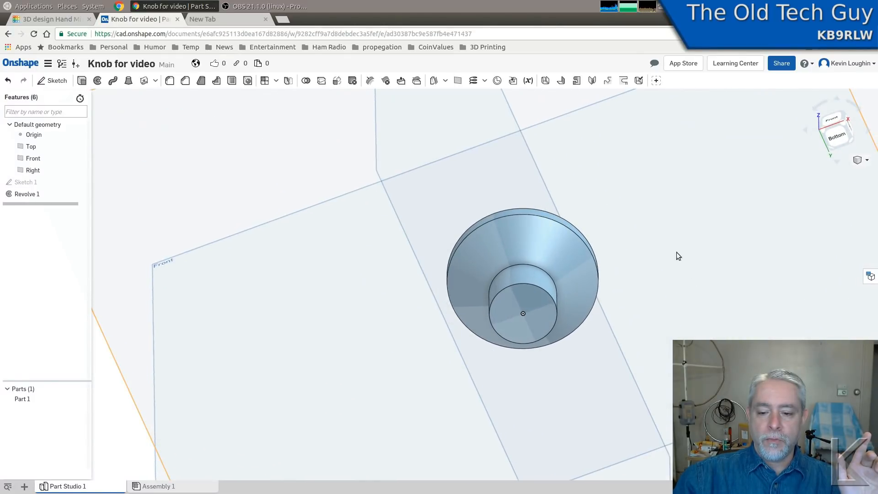
pyautogui.click(511, 313)
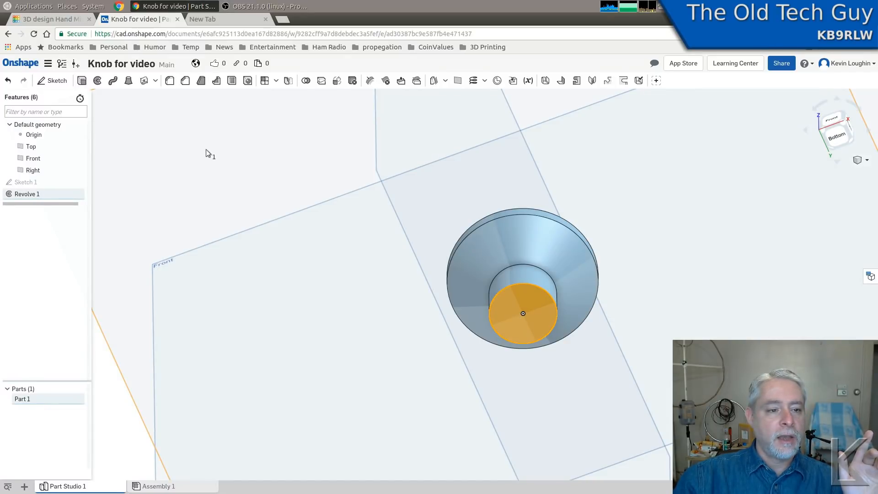
pyautogui.click(55, 82)
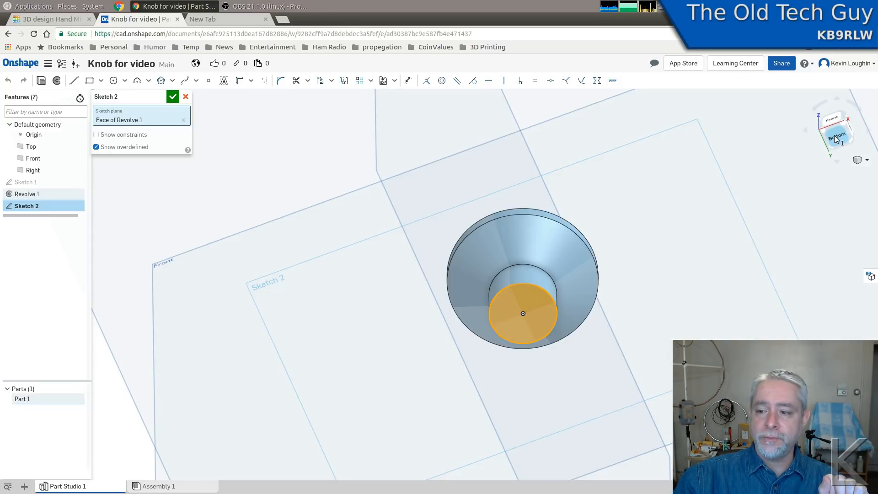
pyautogui.rightClick(590, 339)
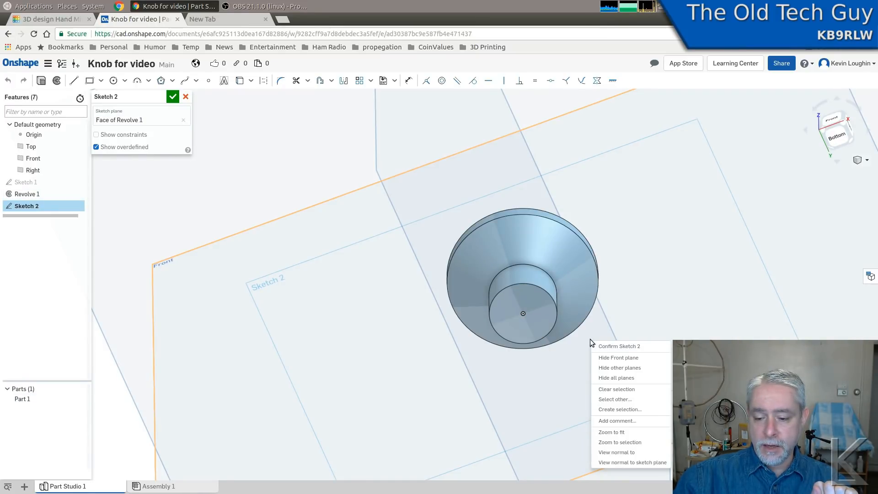
pyautogui.click(620, 453)
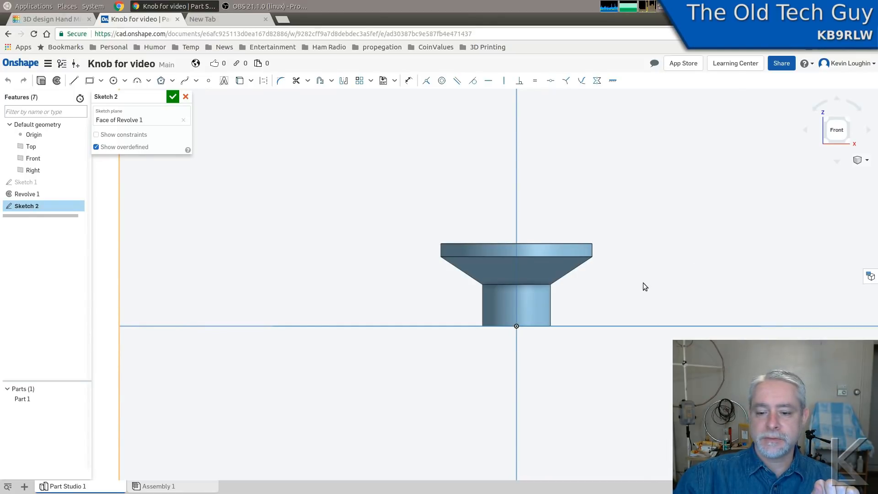
# Sketch a circle about 5.4 mm in diameter centred on the origin of the stem's bottom face
pyautogui.moveTo(643, 285); pyautogui.dragTo(636, 227, button='right')
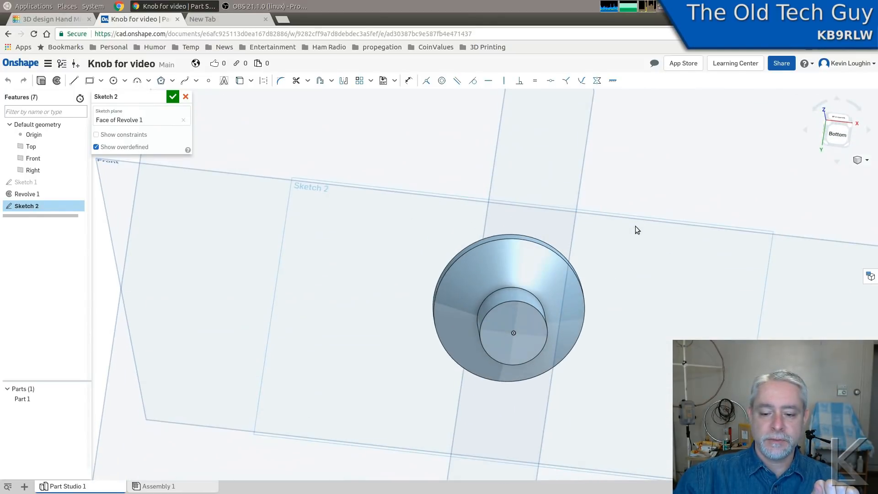
pyautogui.rightClick(529, 325)
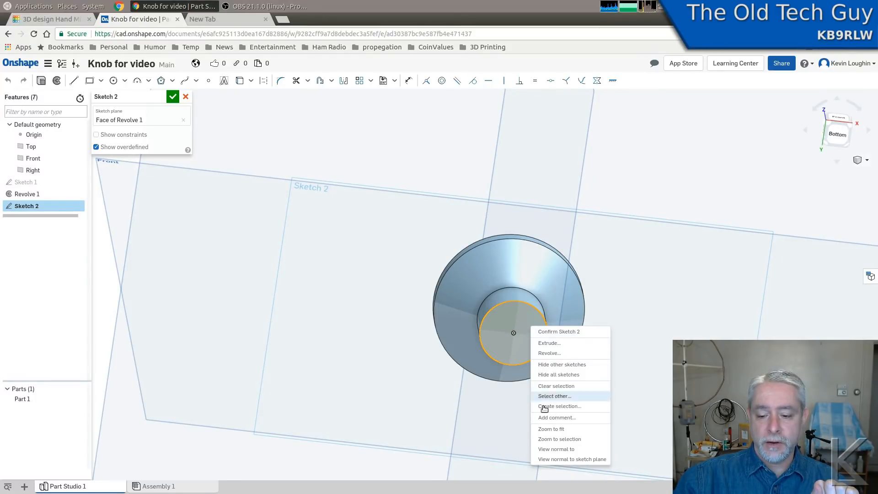
pyautogui.click(554, 448)
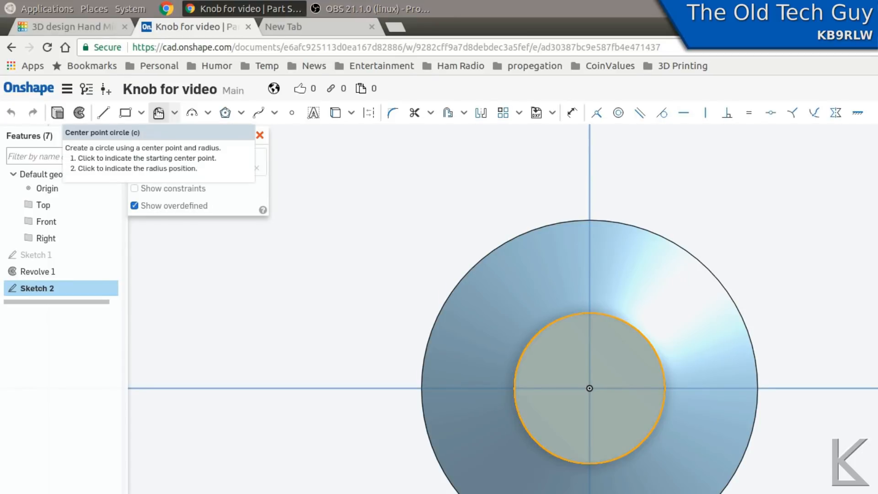
pyautogui.click(158, 113)
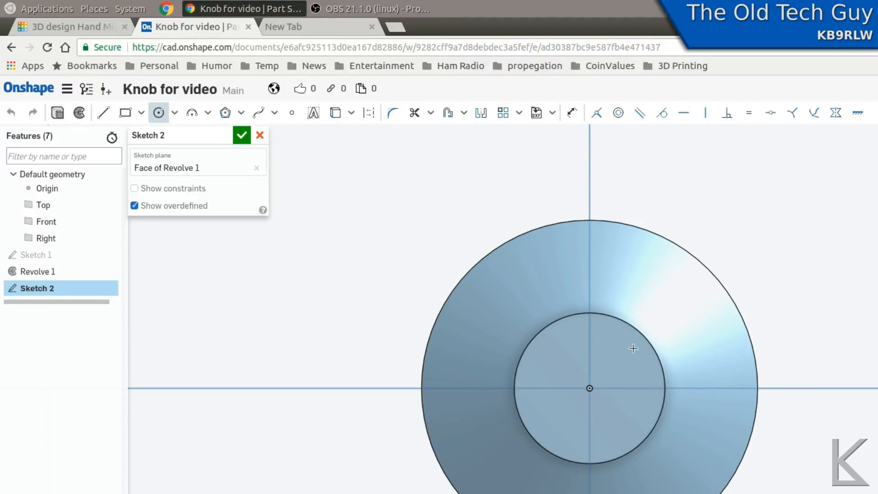
pyautogui.click(589, 388)
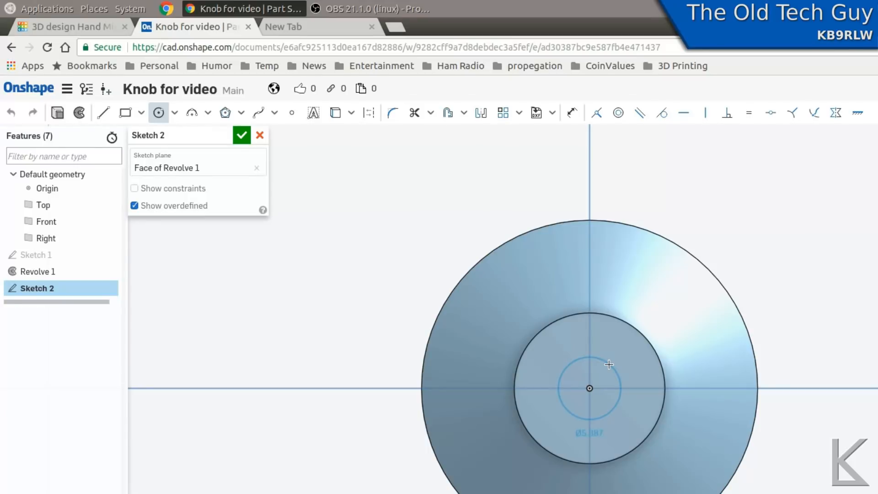
pyautogui.click(609, 365)
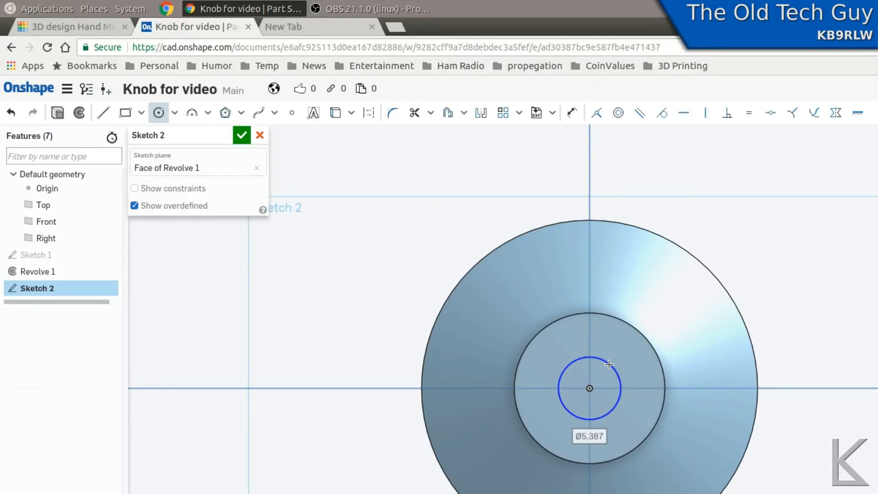
pyautogui.press('Return')
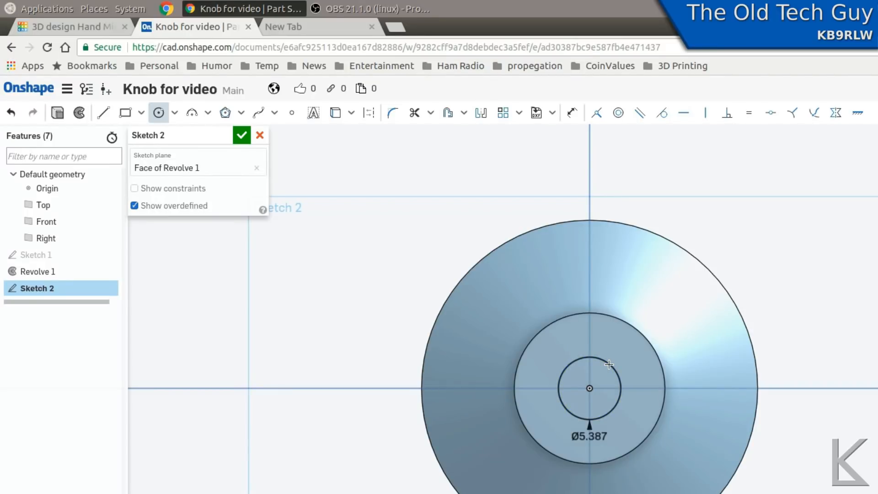
# Set the diameter of the circle on the stem's bottom face to 3.4 mm
pyautogui.click(163, 112)
pyautogui.doubleClick(594, 438)
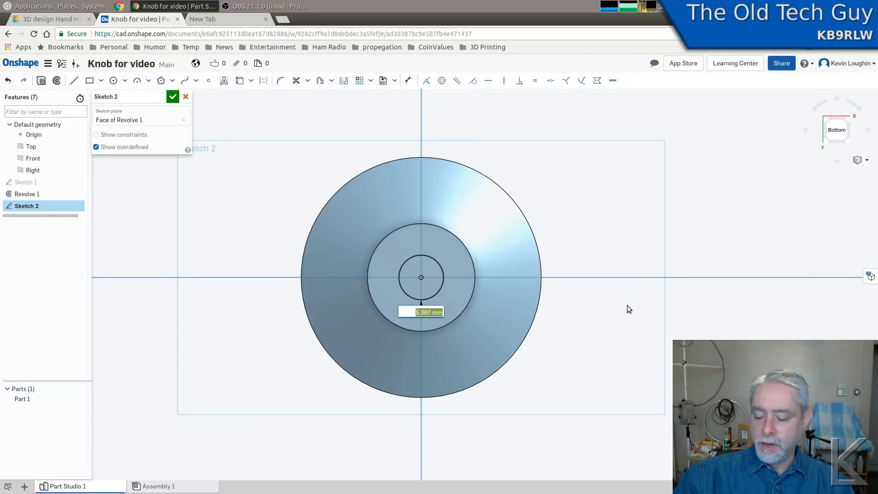
pyautogui.write('3')
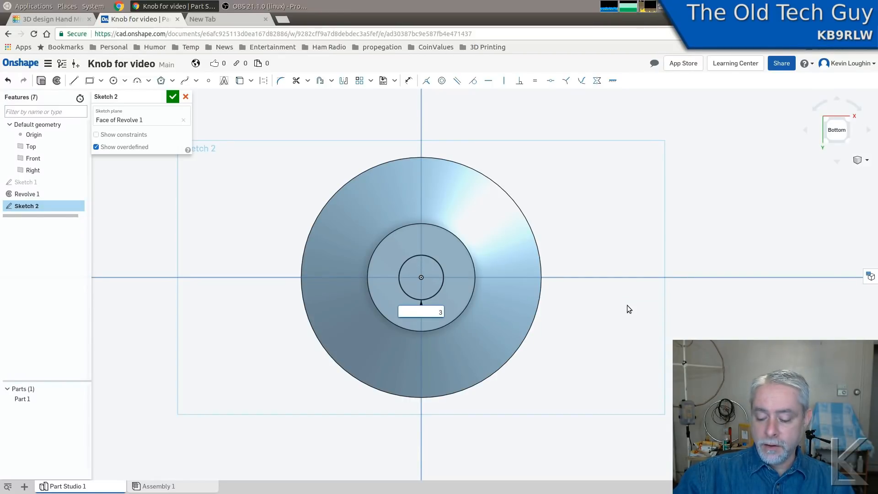
pyautogui.write('.4')
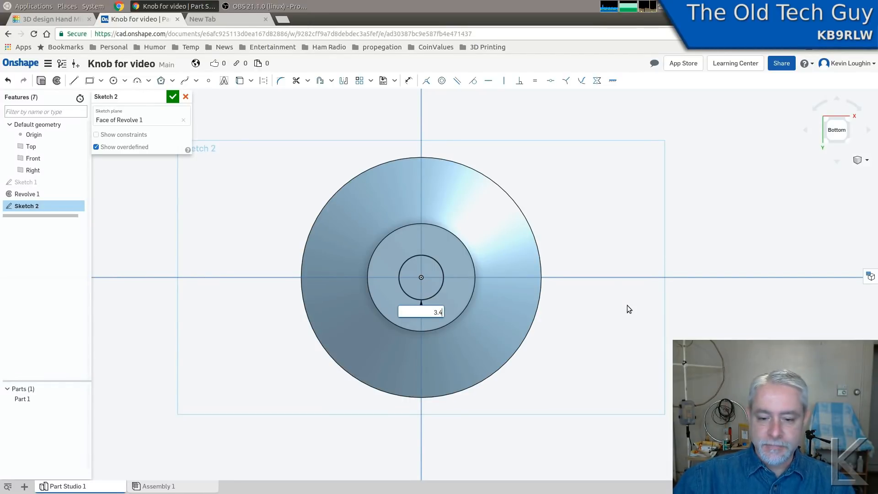
pyautogui.press('Return')
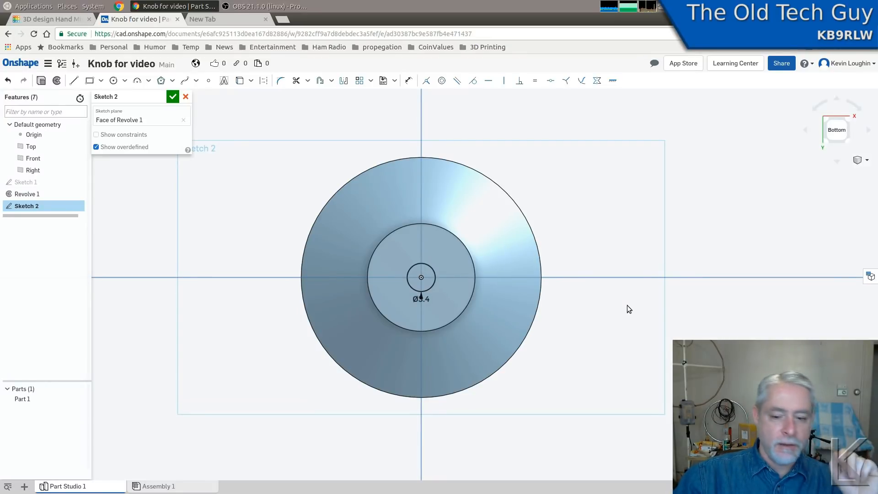
pyautogui.click(456, 297)
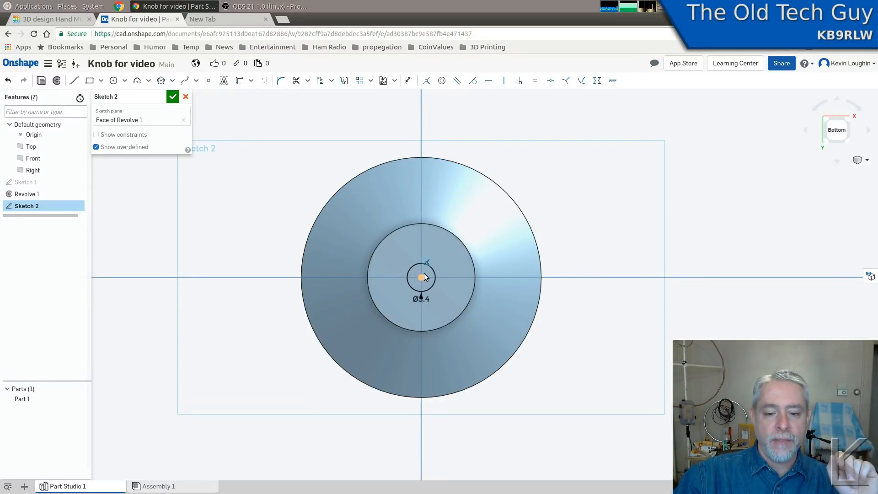
pyautogui.click(419, 293)
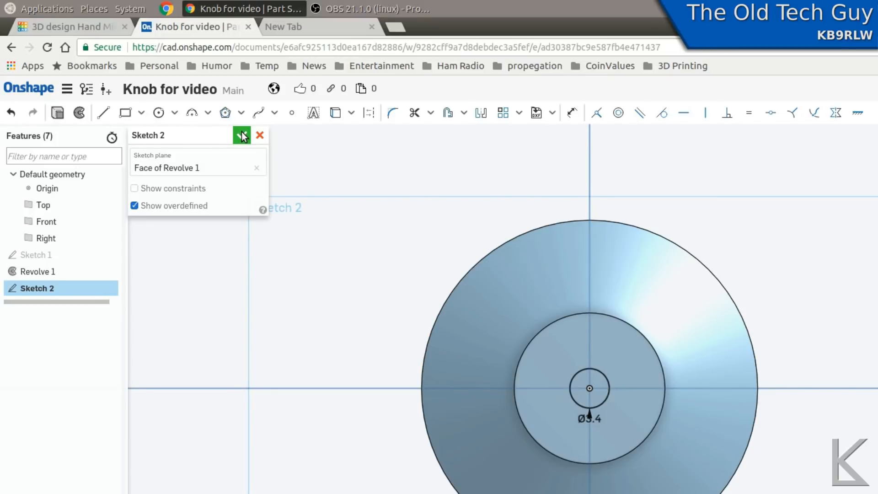
# Rename the sketch as Hole and finish it
pyautogui.click(223, 136)
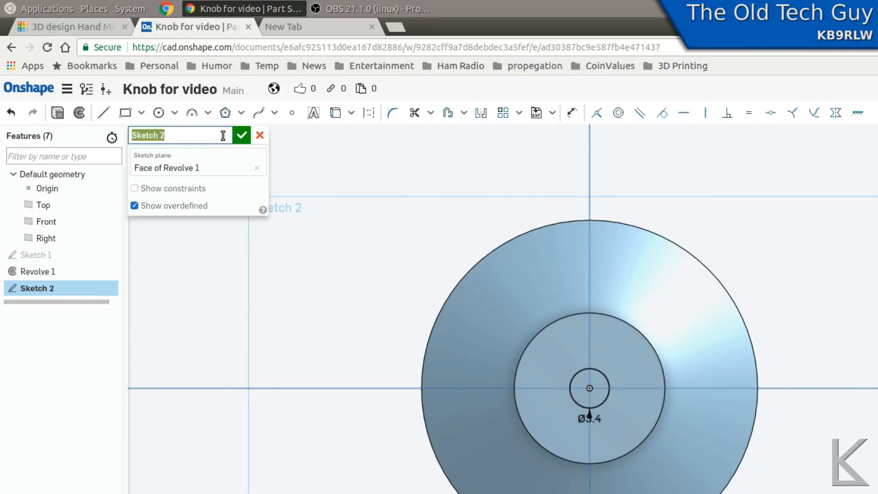
pyautogui.write('Hole')
pyautogui.press('Return')
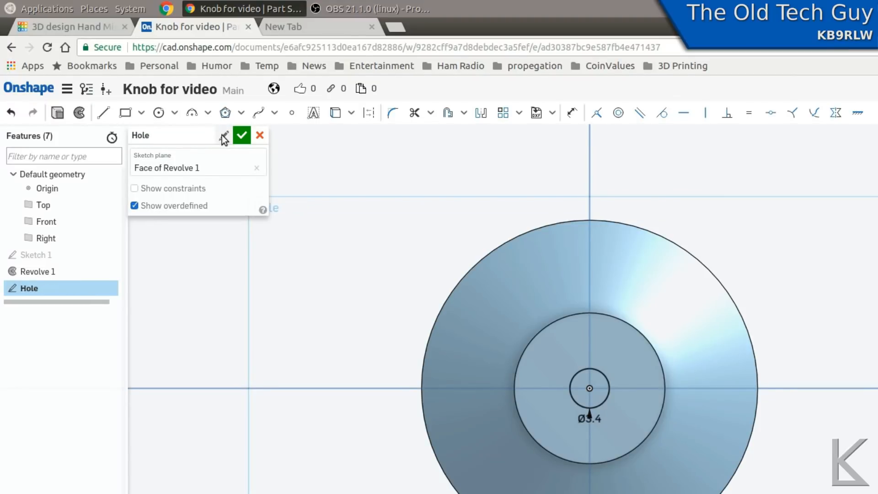
pyautogui.click(242, 135)
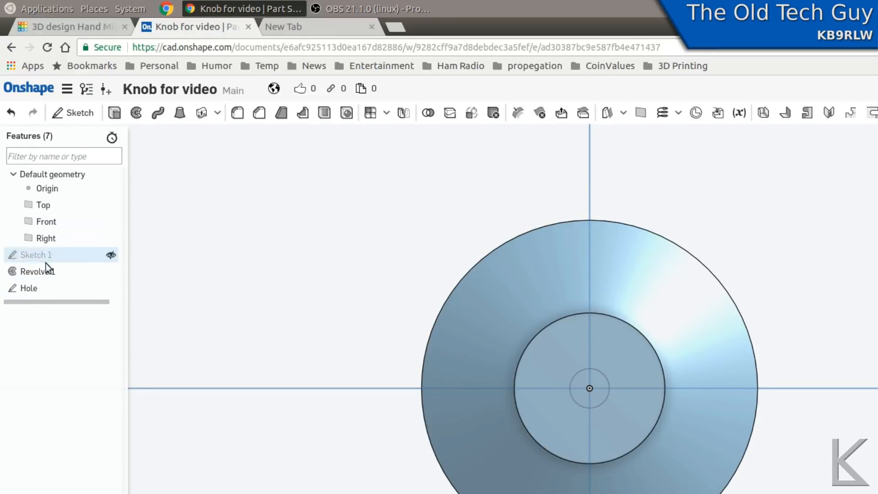
# Extrude the Hole sketch as a Remove cut into the stem, roughly setting its depth to about 8.4 mm
pyautogui.click(26, 287)
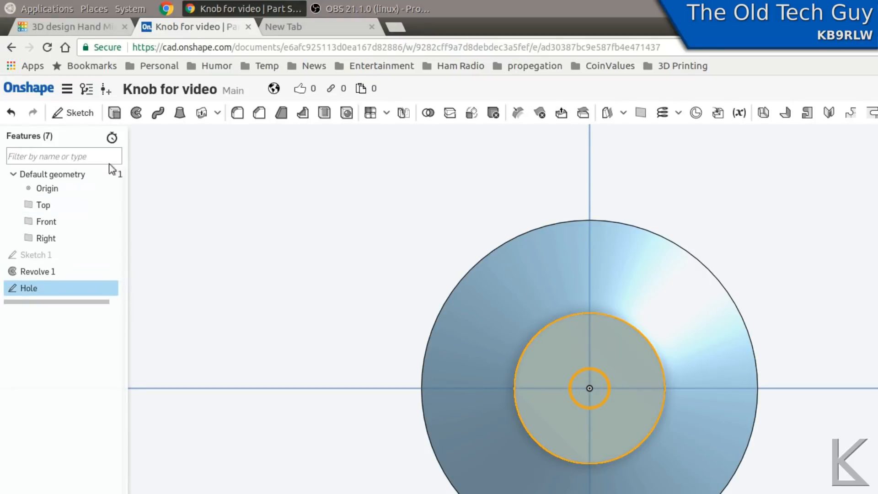
pyautogui.click(114, 114)
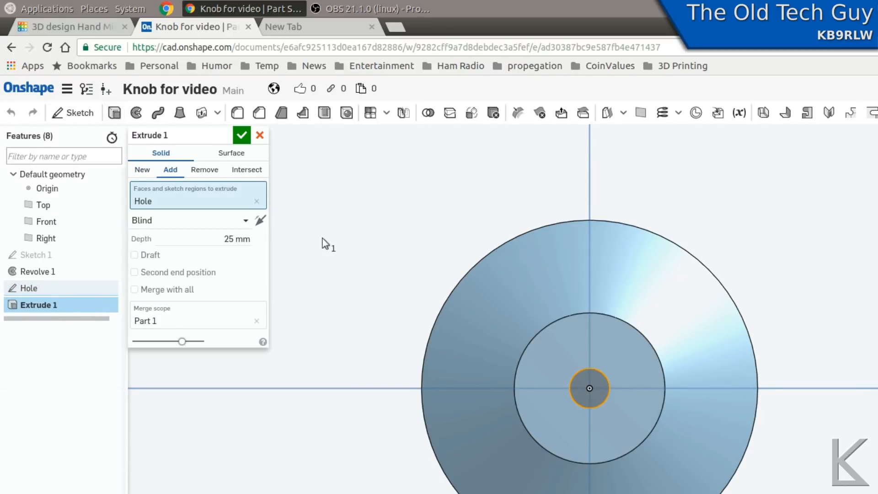
pyautogui.moveTo(337, 248); pyautogui.dragTo(389, 267, button='right')
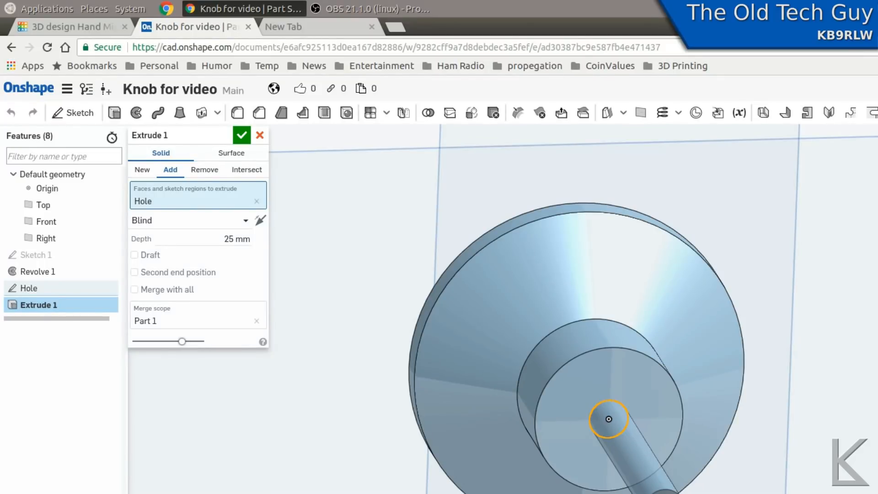
pyautogui.click(203, 174)
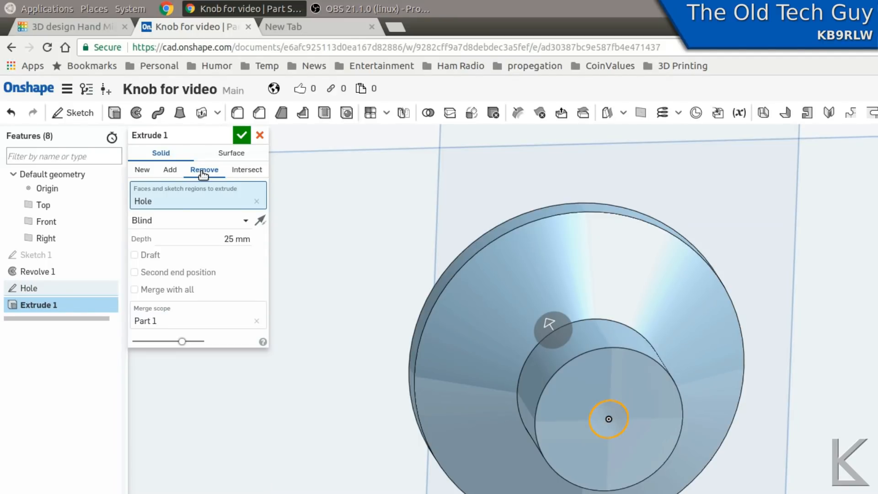
pyautogui.moveTo(548, 320); pyautogui.dragTo(575, 385)
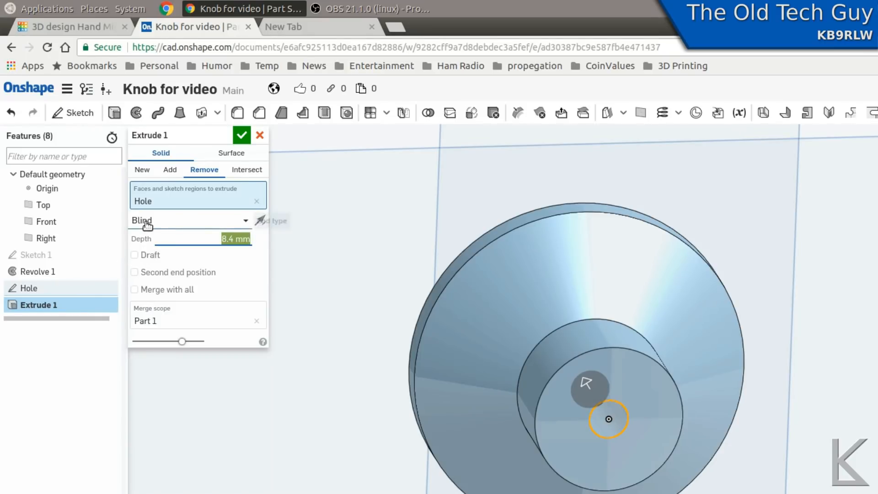
# Keep the cut's end type as Blind, set its depth to 7 mm, enable Merge with all, and accept the extrude
pyautogui.click(186, 224)
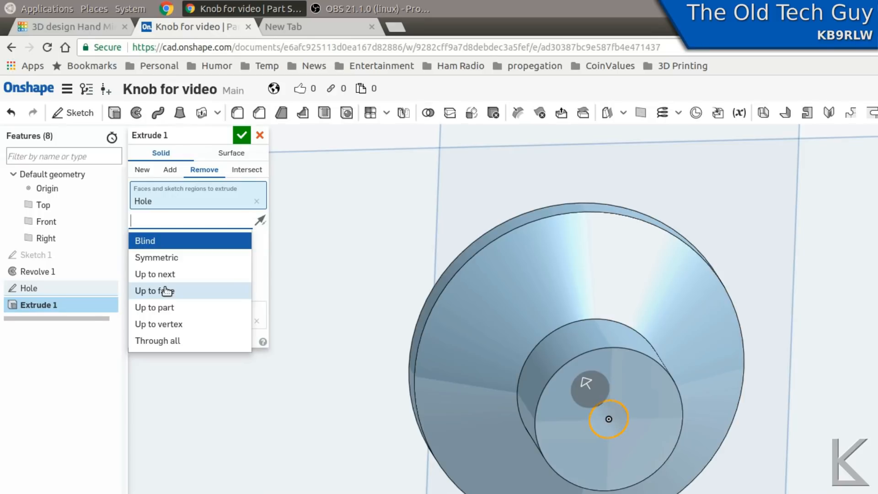
pyautogui.click(151, 241)
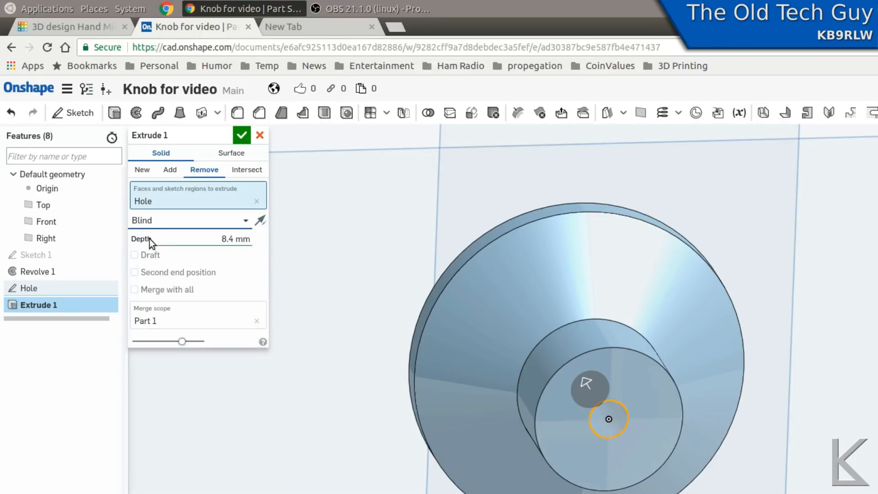
pyautogui.click(229, 241)
pyautogui.write('7')
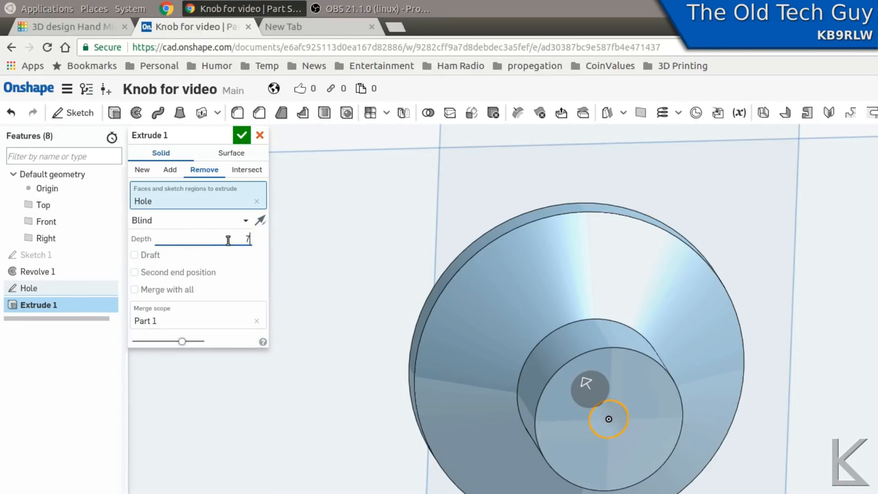
pyautogui.press('Return')
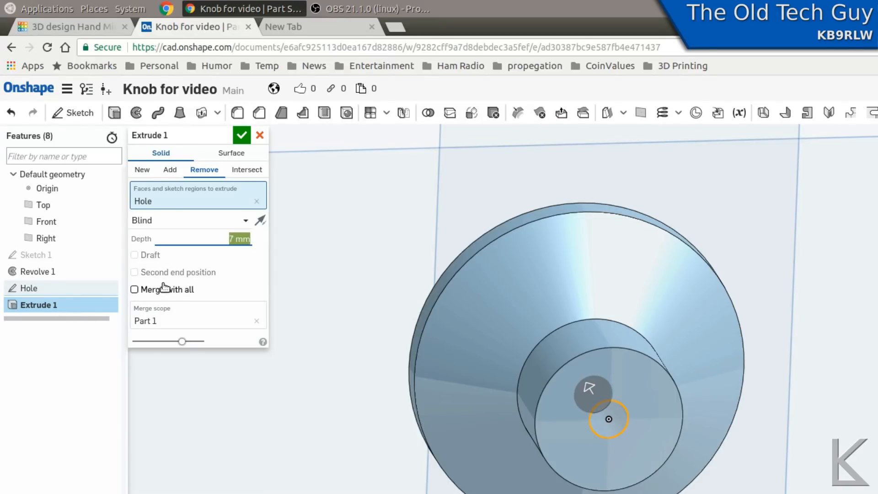
pyautogui.click(134, 290)
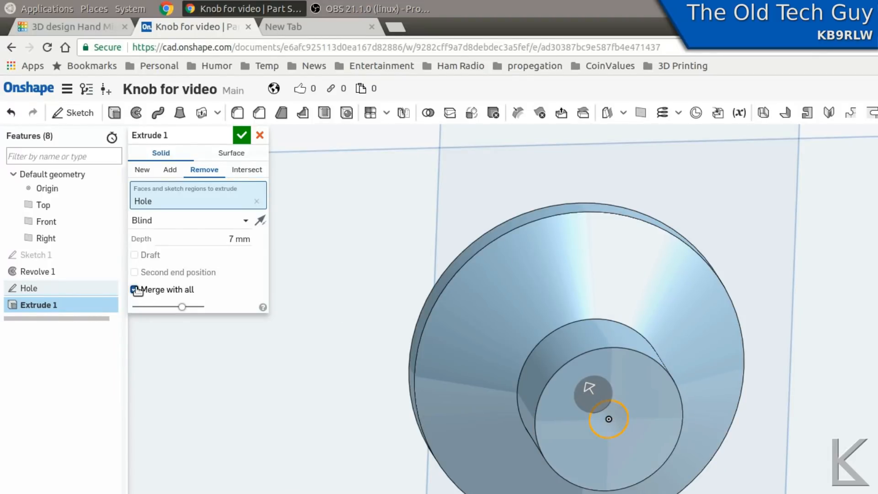
pyautogui.click(242, 136)
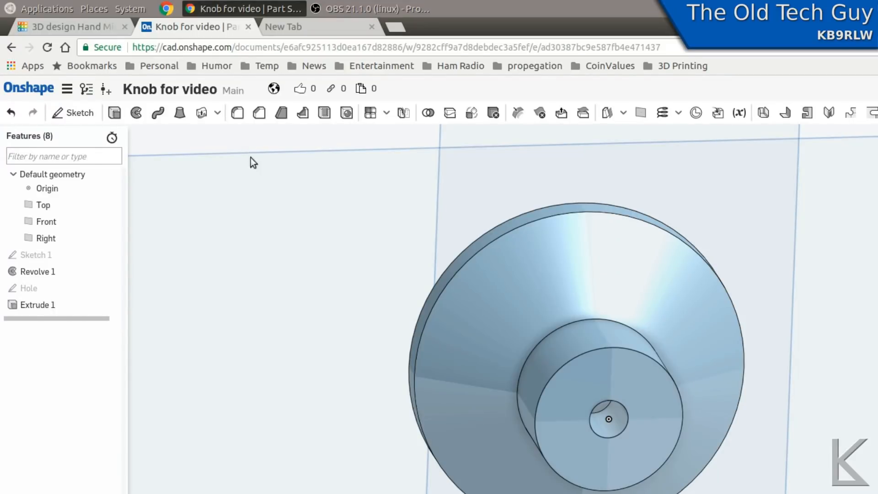
# Start a Fillet on the upper and lower outer circular edges of the knob's rim
pyautogui.moveTo(380, 289); pyautogui.dragTo(365, 358, button='right')
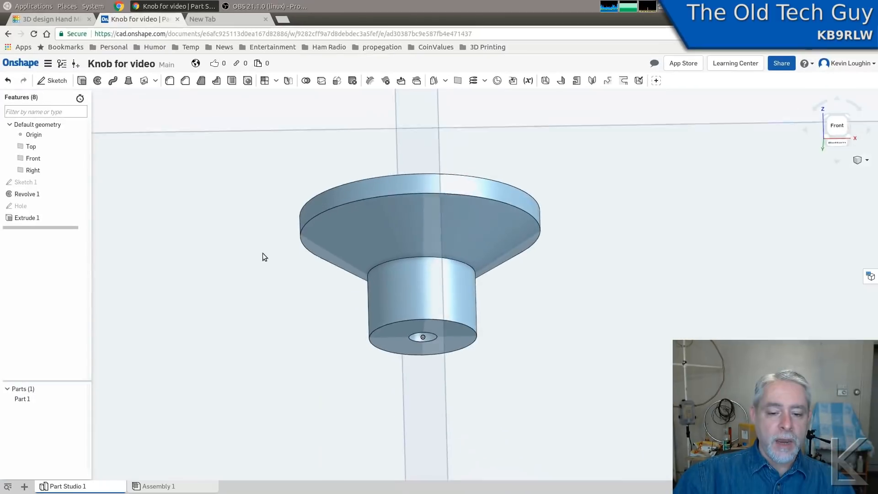
pyautogui.moveTo(262, 253)
pyautogui.mouseDown(button='right')
pyautogui.moveTo(262, 271)
pyautogui.moveTo(256, 266)
pyautogui.mouseUp(button='right')
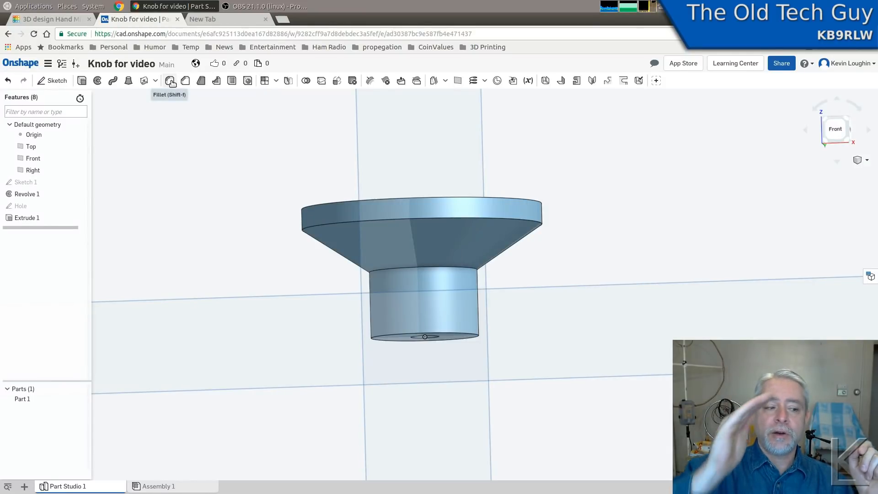
pyautogui.moveTo(172, 83)
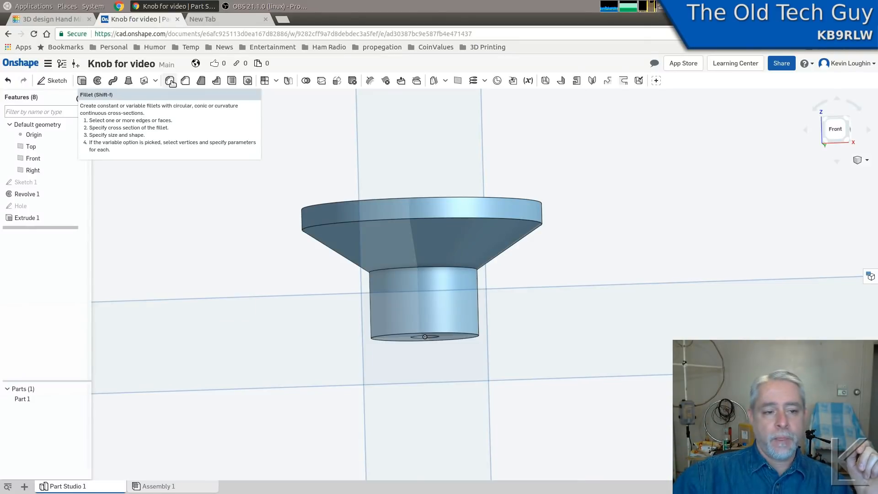
pyautogui.click(170, 82)
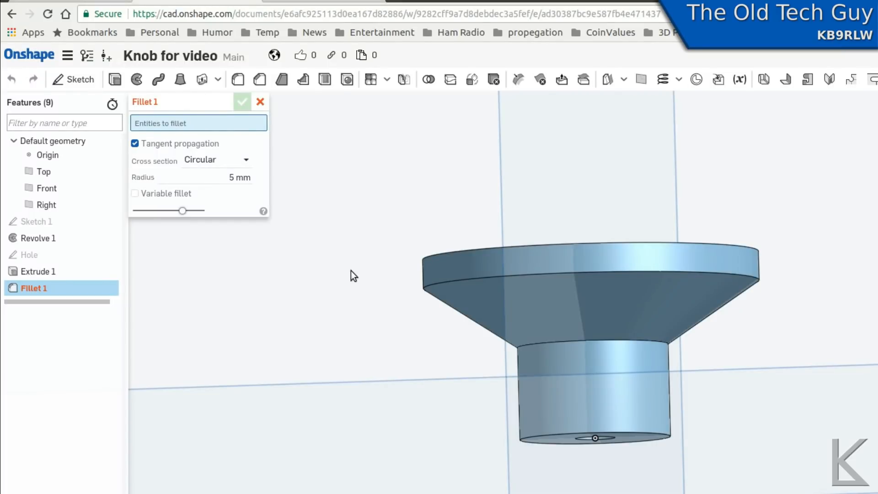
pyautogui.moveTo(389, 269)
pyautogui.mouseDown(button='right')
pyautogui.moveTo(389, 278)
pyautogui.moveTo(383, 257)
pyautogui.mouseUp(button='right')
pyautogui.click(421, 252)
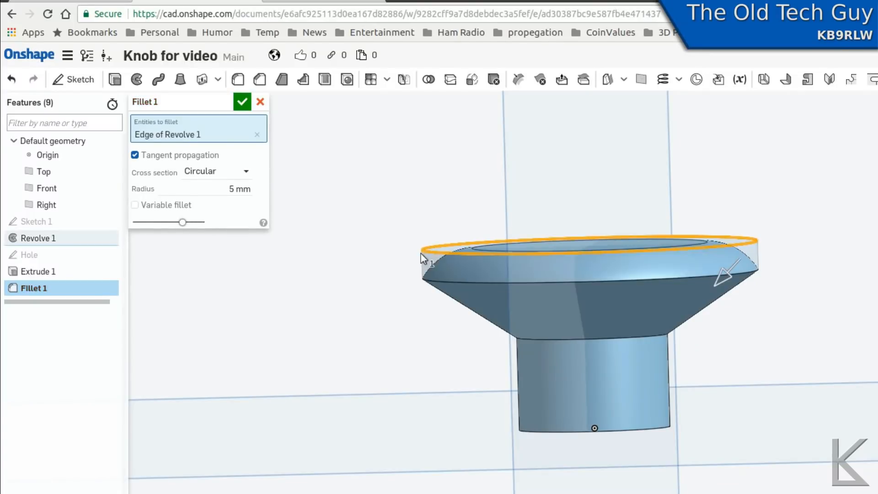
pyautogui.click(423, 279)
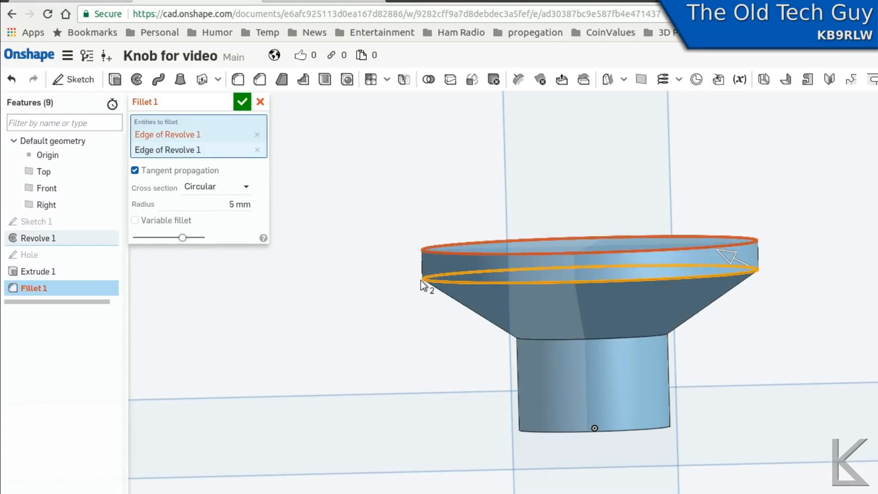
# Set the fillet radius to 2 mm, remove the rim's lower edge from the selection, and accept the fillet on the upper edge
pyautogui.click(236, 206)
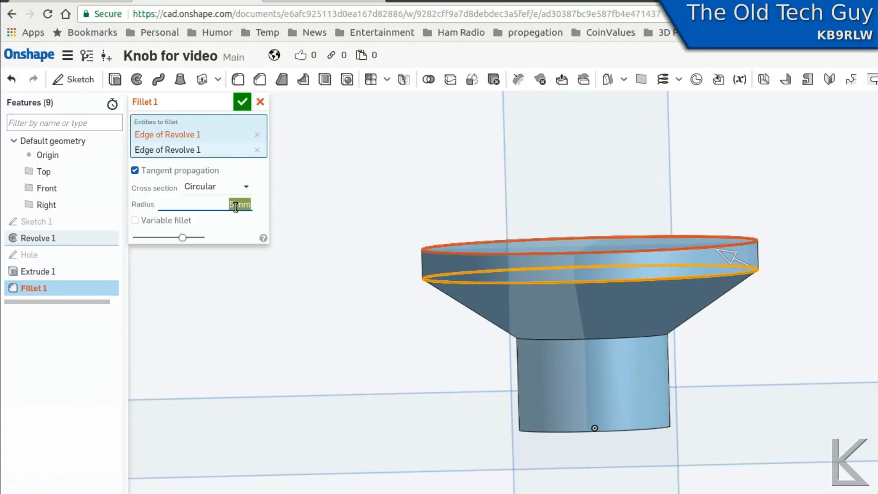
pyautogui.write('2')
pyautogui.press('Return')
pyautogui.click(218, 147)
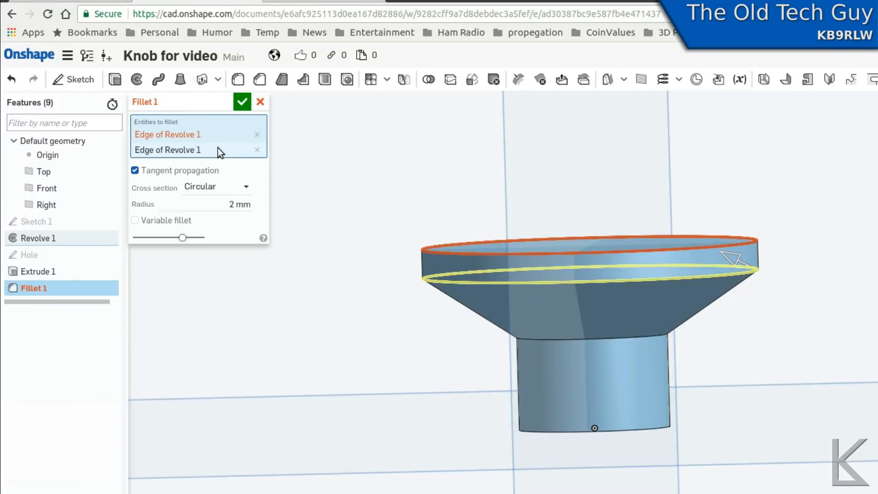
pyautogui.click(257, 150)
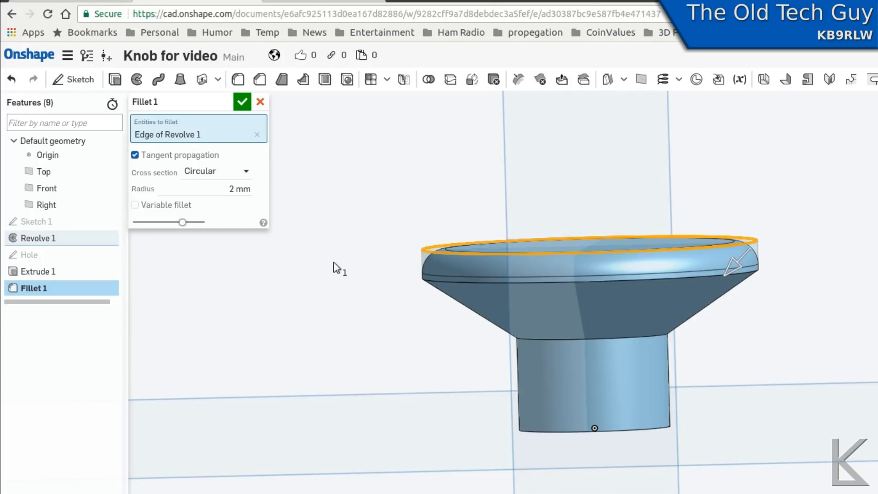
pyautogui.moveTo(333, 262); pyautogui.dragTo(341, 258, button='right')
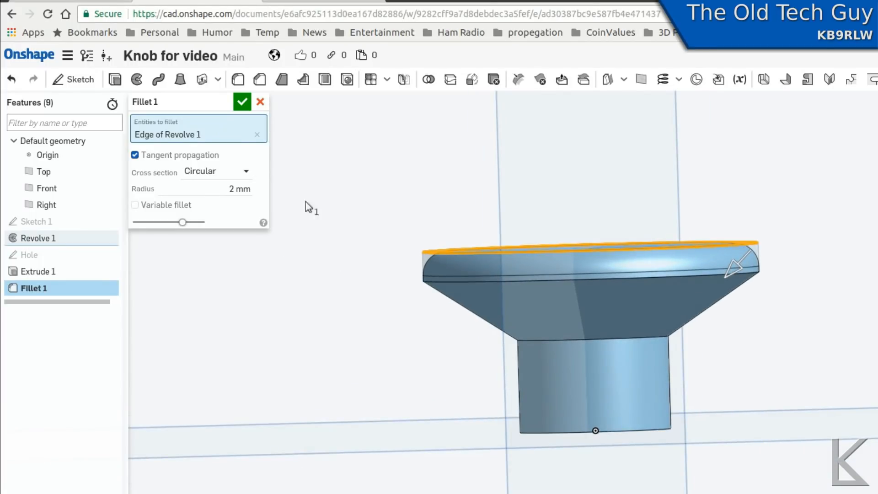
pyautogui.click(243, 101)
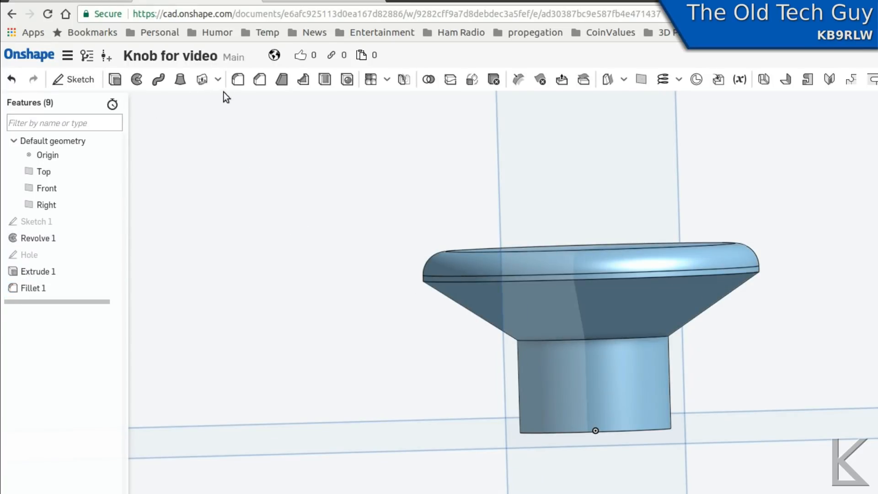
# Start a second fillet on the rim's lower outer edge with a 1 mm radius
pyautogui.click(238, 80)
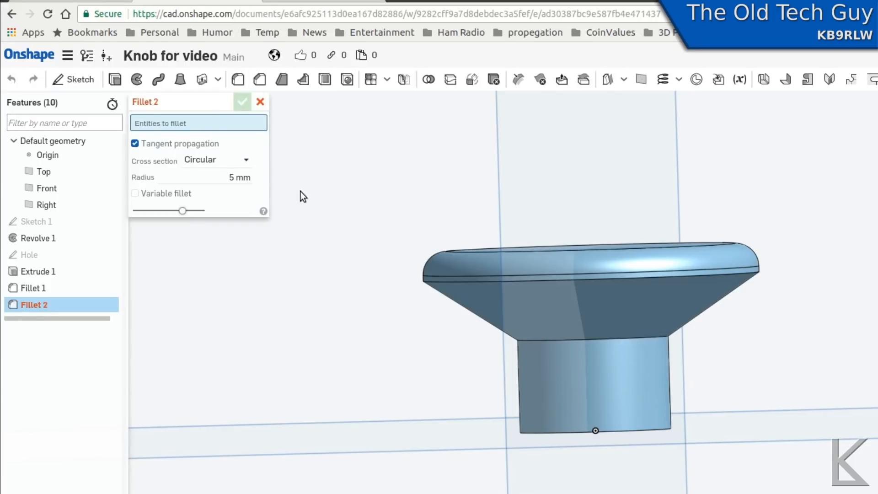
pyautogui.click(424, 281)
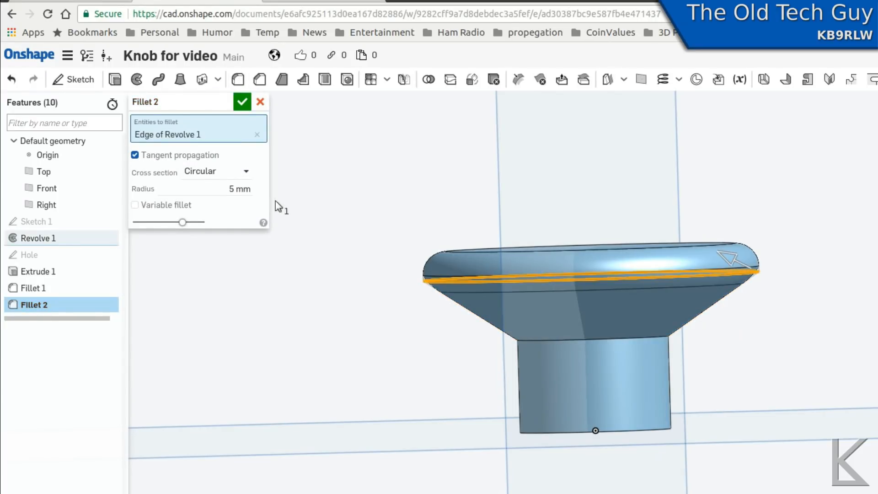
pyautogui.click(239, 189)
pyautogui.write('1')
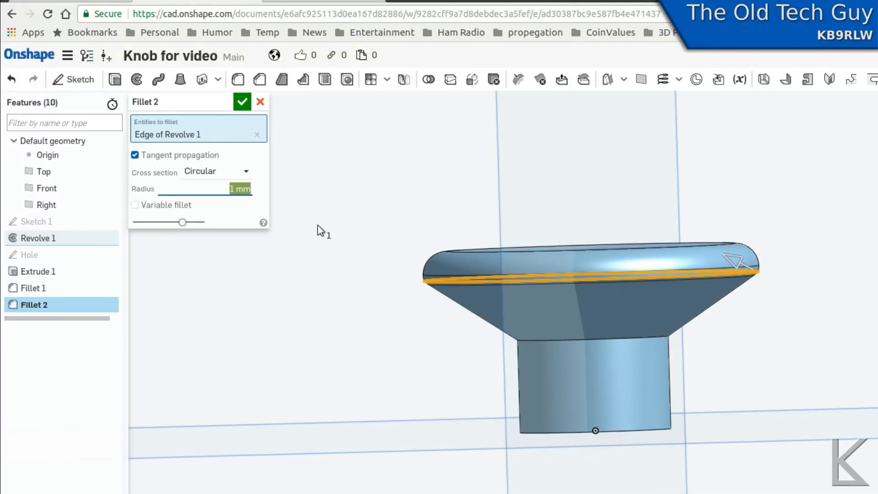
pyautogui.rightClick(337, 238)
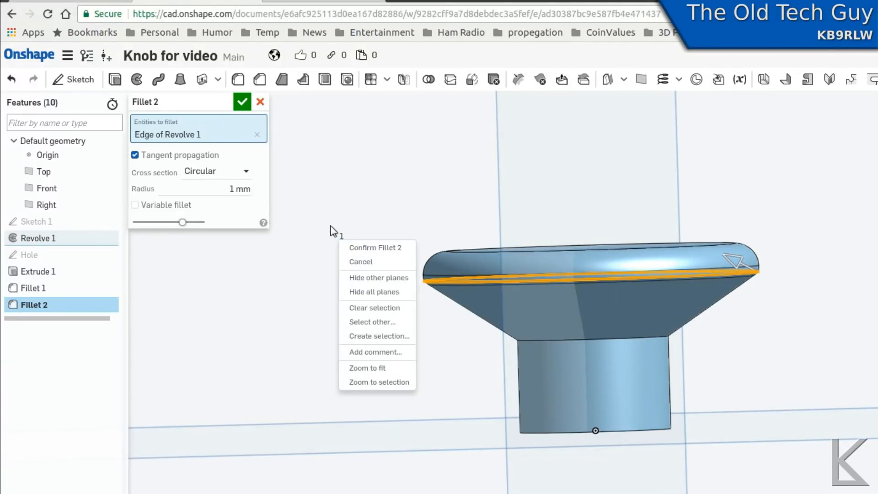
pyautogui.scroll(8, 376, 306)
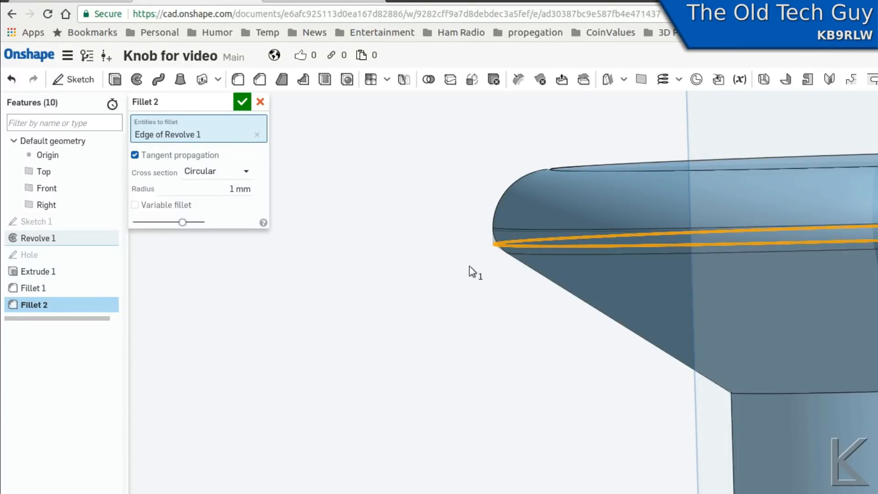
# Set the lower rim fillet's radius to 1.5 mm and accept it
pyautogui.doubleClick(239, 189)
pyautogui.tripleClick(232, 188)
pyautogui.write('1.5')
pyautogui.press('Return')
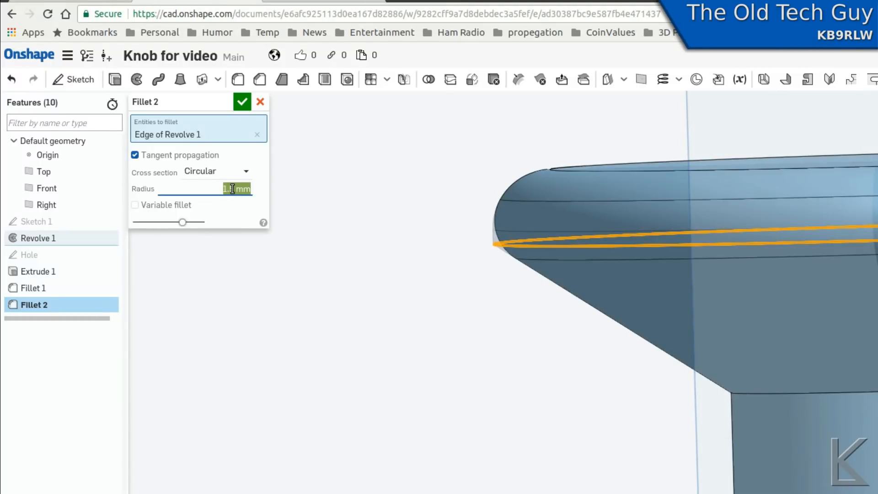
pyautogui.click(245, 102)
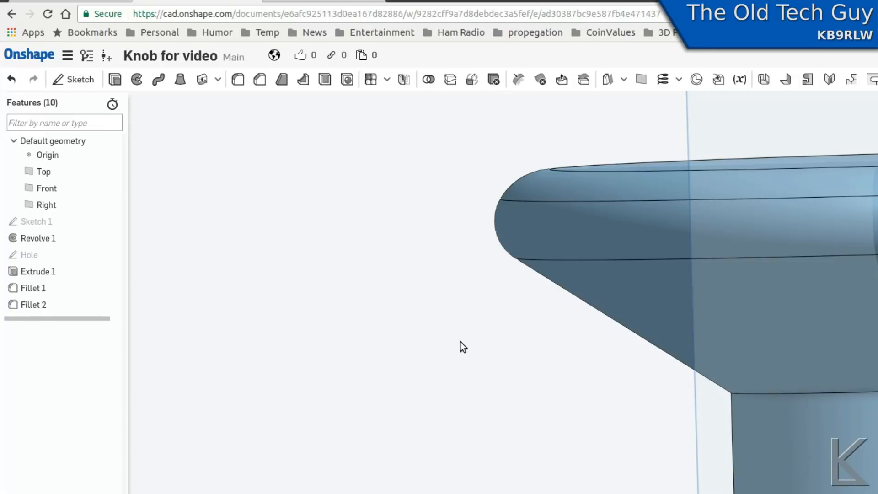
# Fillet the edge where the cone meets the stem, roughly adjusting the radius to about 9.65 mm, and accept it
pyautogui.scroll(-3, 460, 342)
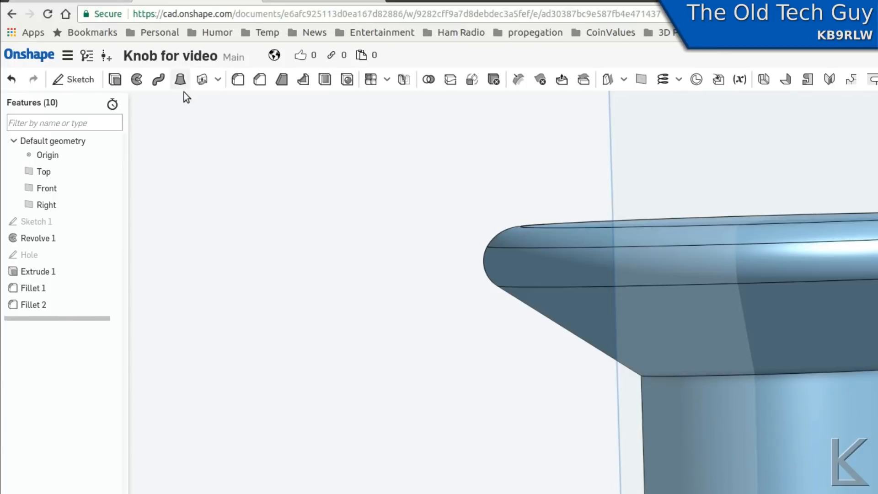
pyautogui.click(238, 82)
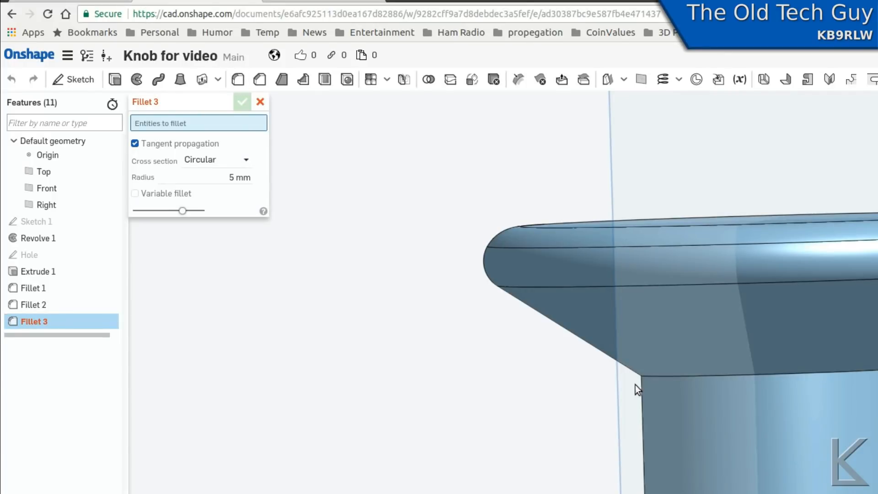
pyautogui.click(660, 376)
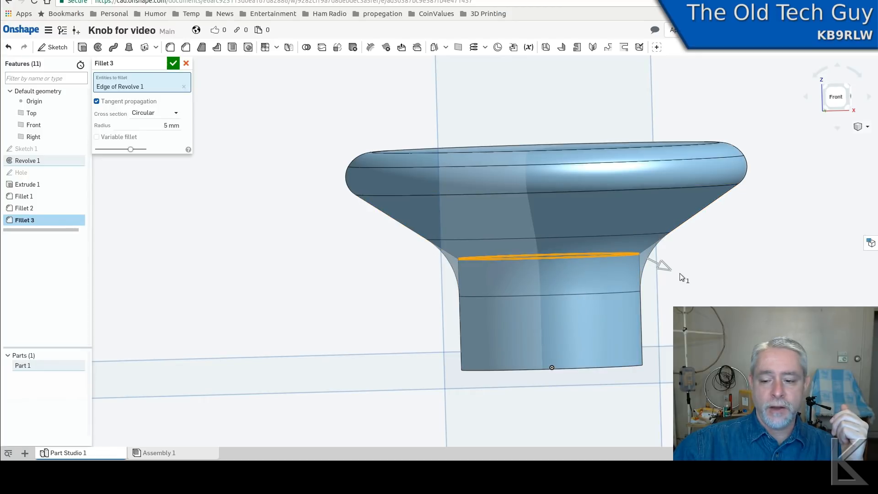
pyautogui.moveTo(660, 265); pyautogui.dragTo(675, 273)
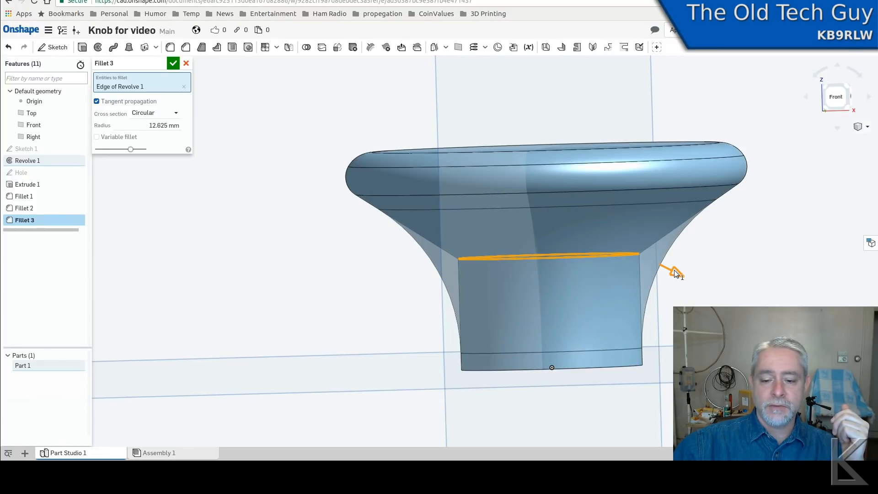
pyautogui.moveTo(675, 274); pyautogui.dragTo(666, 266)
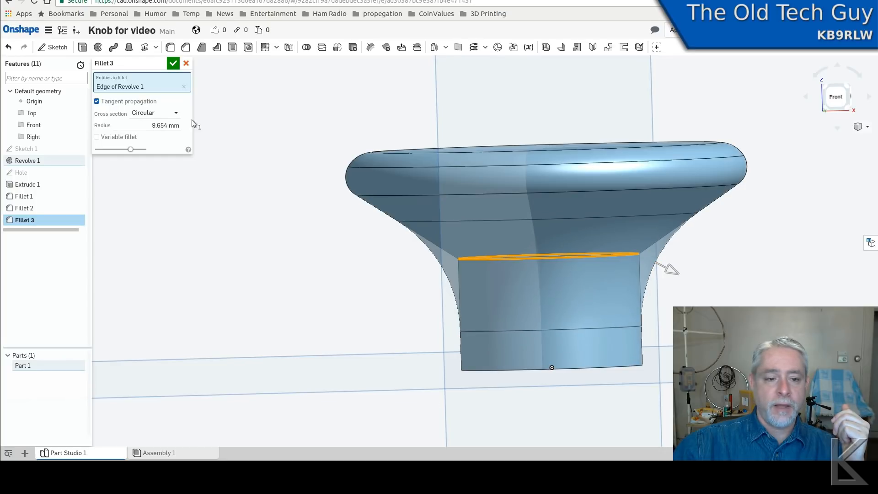
pyautogui.click(173, 64)
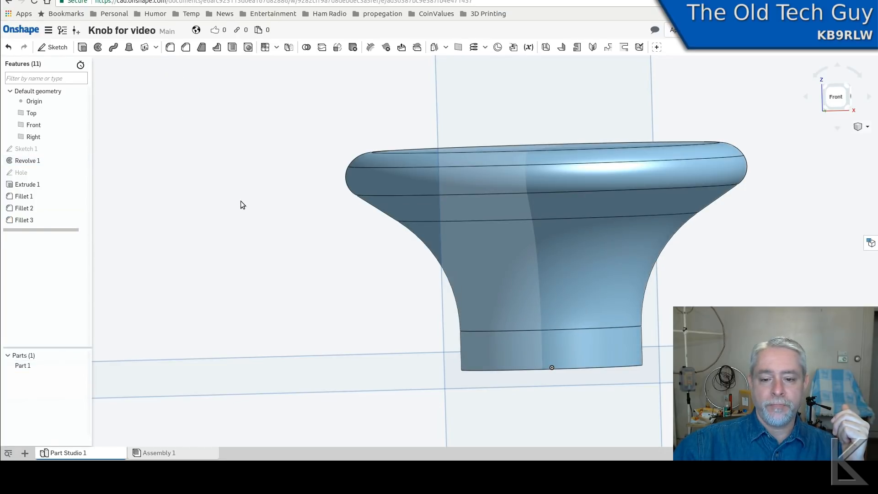
pyautogui.scroll(-5, 270, 198)
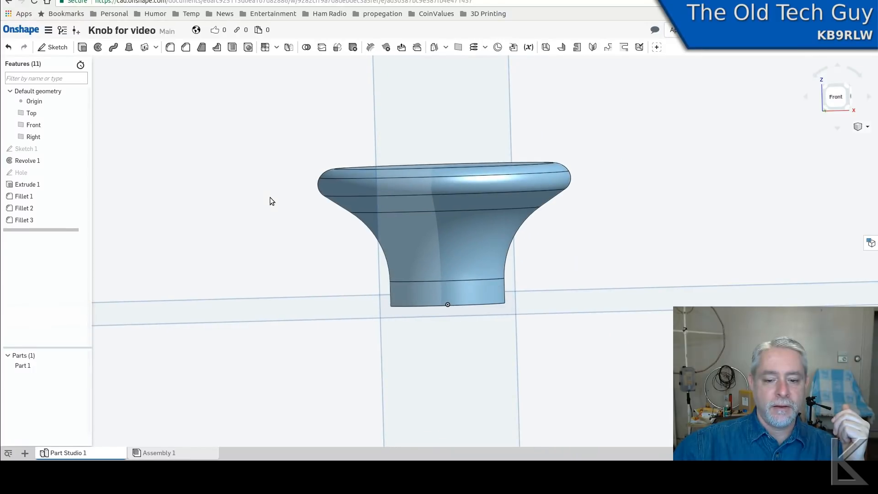
pyautogui.moveTo(250, 190)
pyautogui.mouseDown(button='right')
pyautogui.moveTo(259, 194)
pyautogui.moveTo(251, 173)
pyautogui.moveTo(229, 187)
pyautogui.moveTo(240, 197)
pyautogui.moveTo(218, 186)
pyautogui.moveTo(247, 188)
pyautogui.moveTo(246, 175)
pyautogui.mouseUp(button='right')
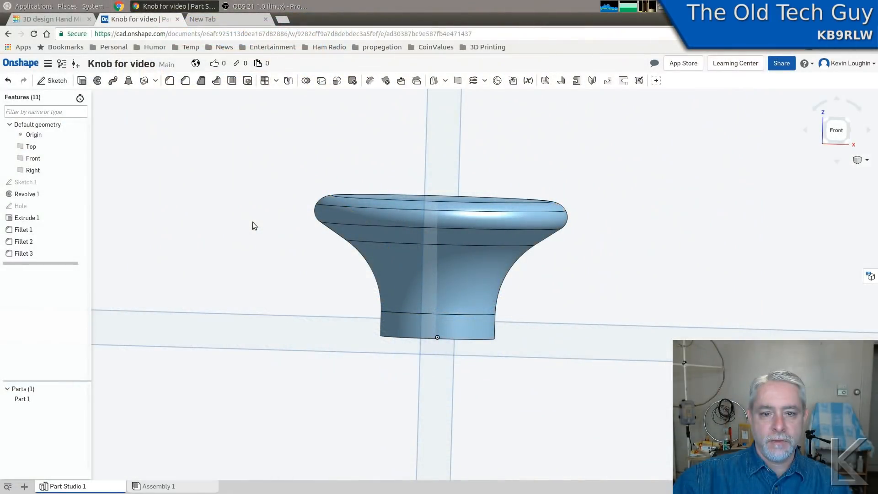
# Close the knob document and open the Morse Key Project document
pyautogui.click(48, 64)
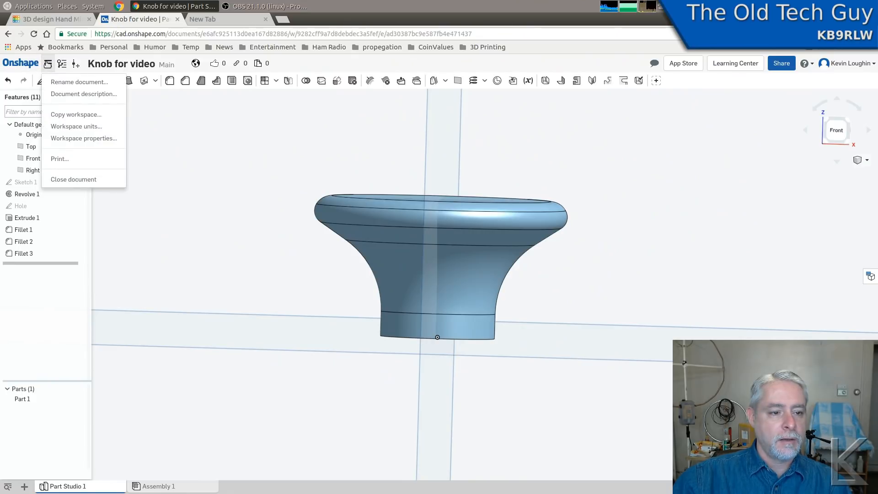
pyautogui.click(79, 180)
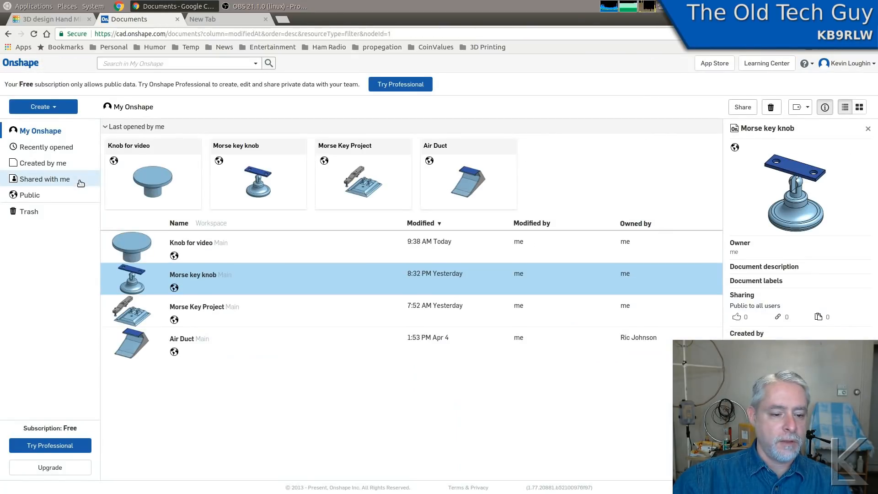
pyautogui.click(202, 307)
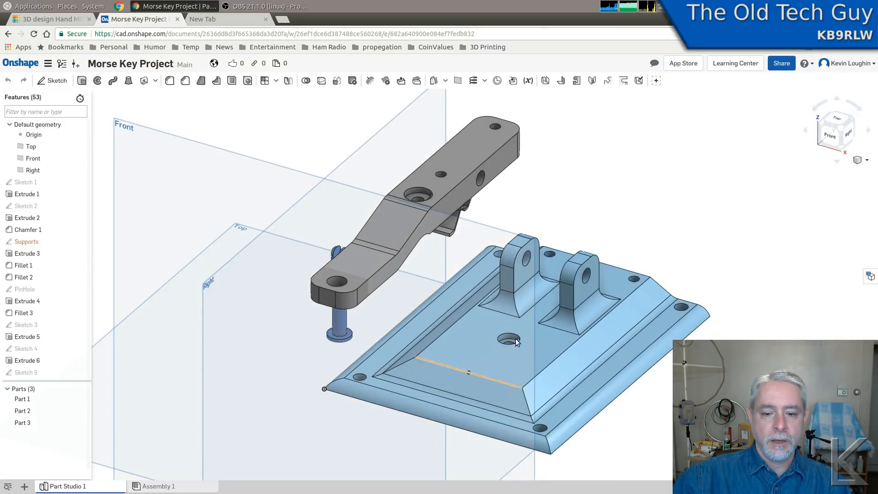
# Examine the Morse key's base, supports, lever arm and pin from several angles
pyautogui.moveTo(649, 222); pyautogui.dragTo(558, 213, button='middle')
pyautogui.moveTo(608, 243); pyautogui.dragTo(564, 216, button='right')
pyautogui.moveTo(571, 200); pyautogui.dragTo(572, 202, button='right')
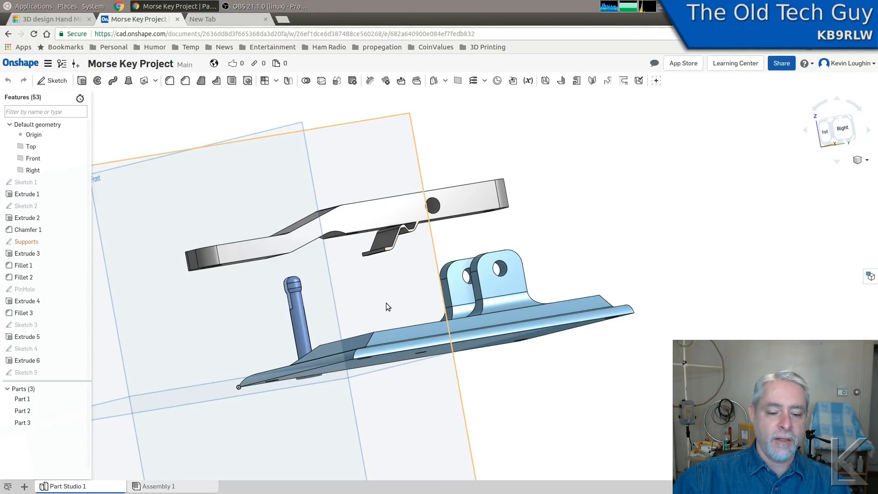
pyautogui.moveTo(386, 303); pyautogui.dragTo(509, 290, button='right')
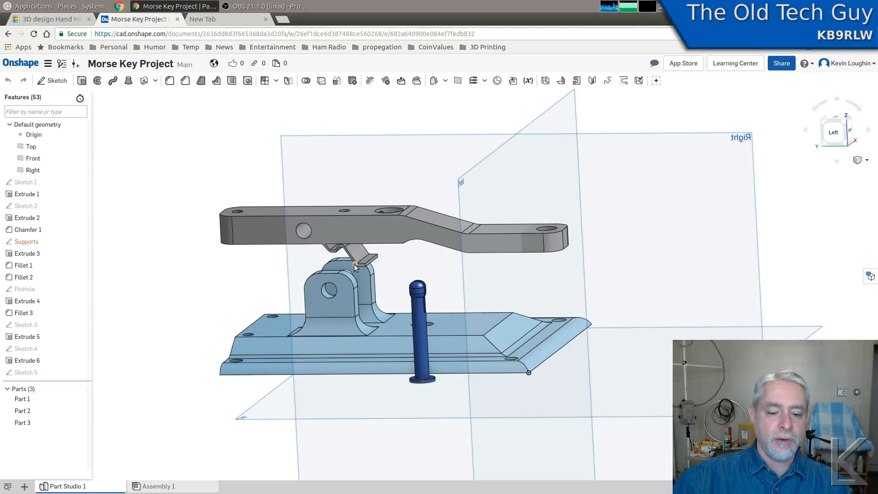
pyautogui.moveTo(376, 302); pyautogui.dragTo(428, 297, button='right')
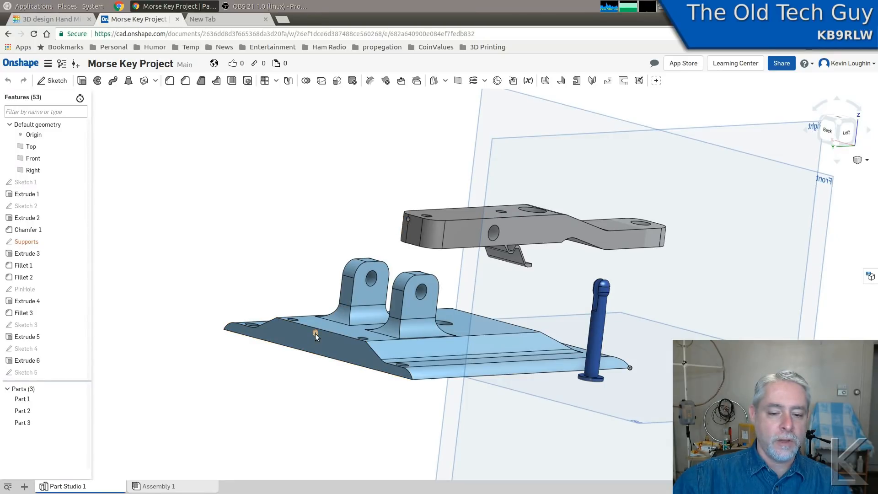
pyautogui.moveTo(417, 259); pyautogui.dragTo(377, 310, button='right')
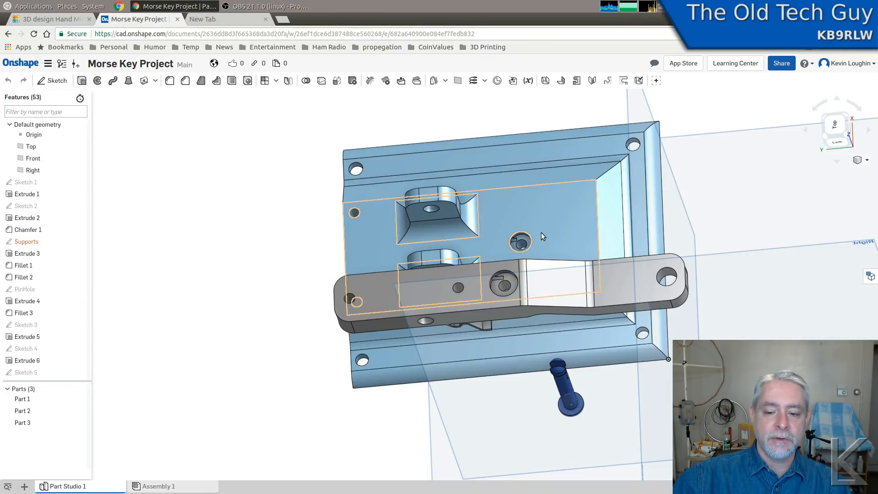
pyautogui.moveTo(498, 258); pyautogui.dragTo(509, 214, button='right')
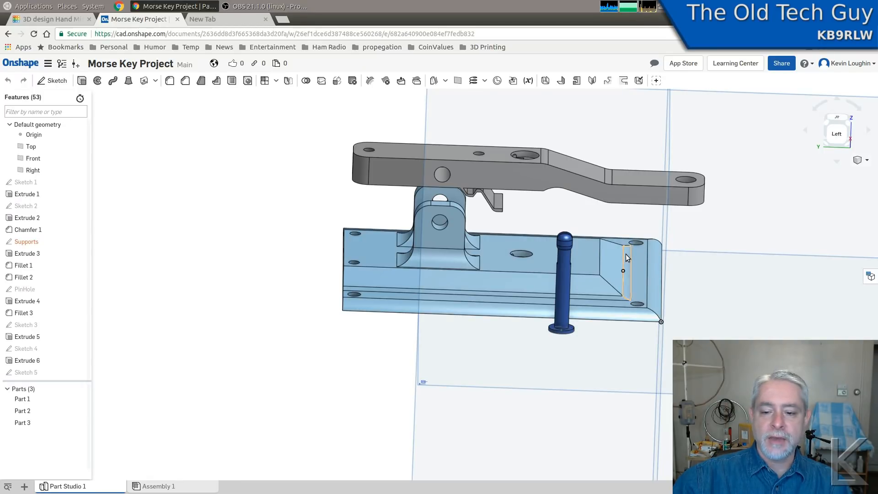
pyautogui.moveTo(706, 196); pyautogui.dragTo(709, 240, button='right')
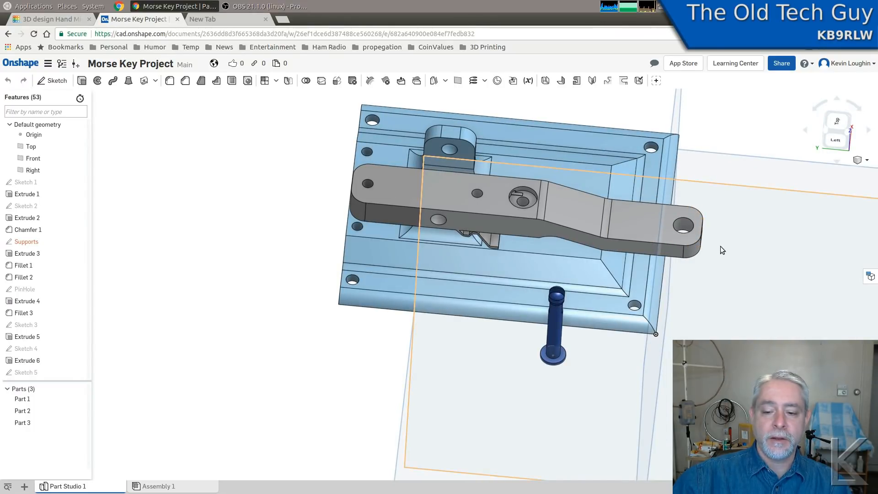
pyautogui.moveTo(721, 248); pyautogui.dragTo(715, 226, button='right')
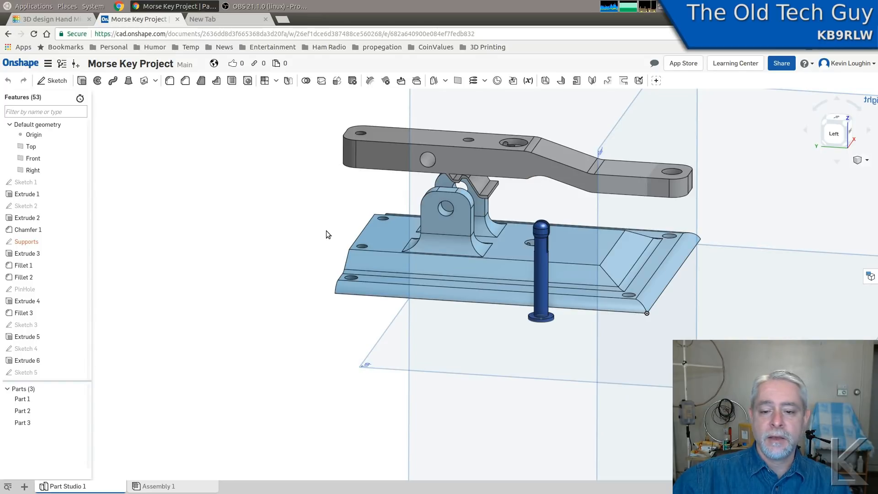
pyautogui.moveTo(305, 213); pyautogui.dragTo(230, 212, button='right')
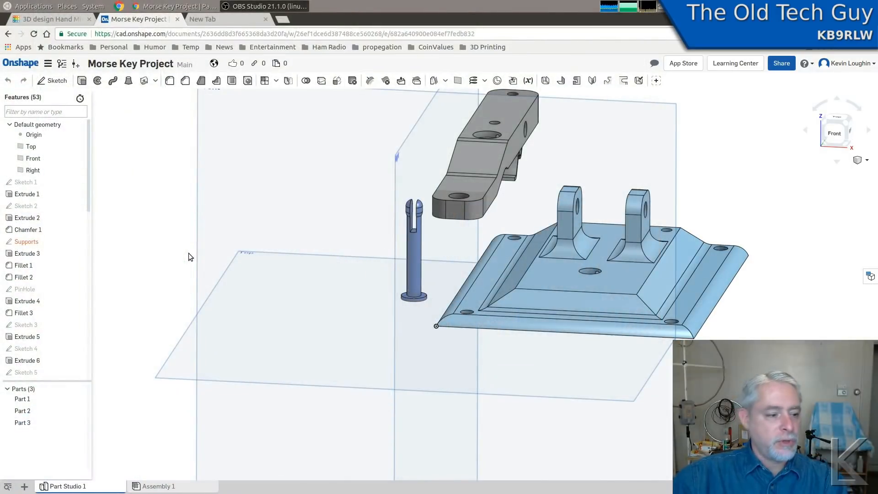
# Close the Morse Key Project and reopen the Knob for video document to view the knob up close
pyautogui.click(50, 64)
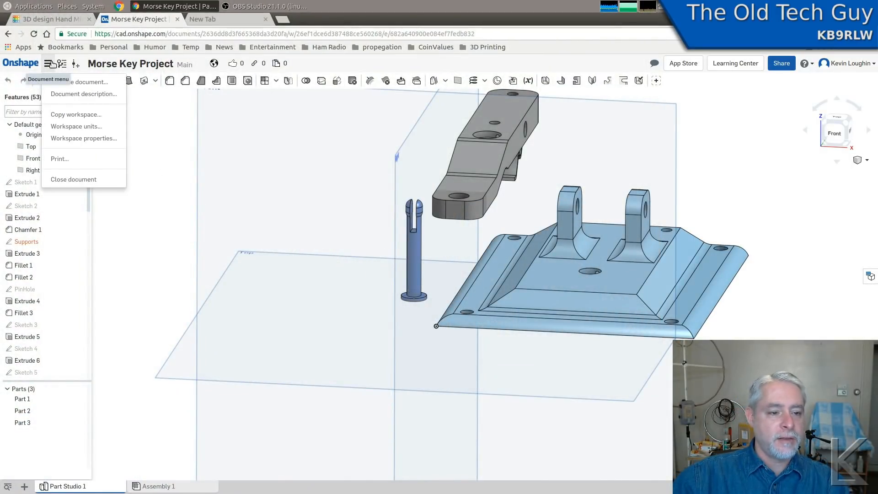
pyautogui.click(86, 179)
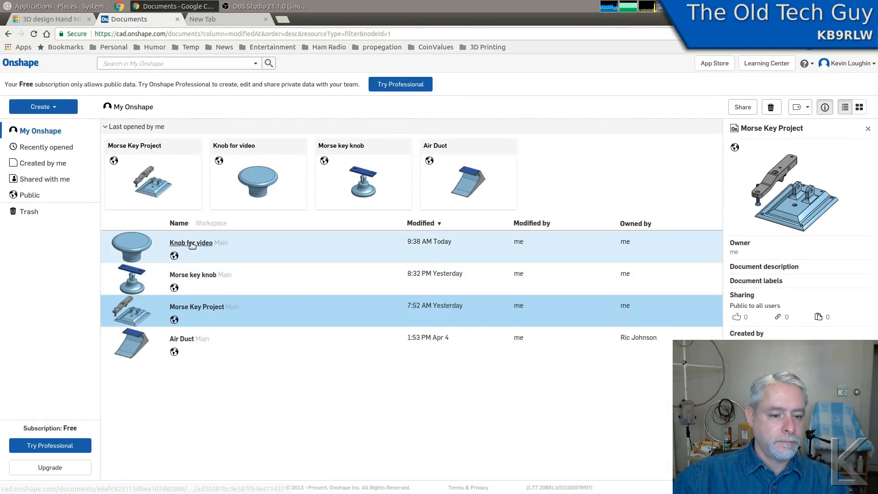
pyautogui.click(191, 242)
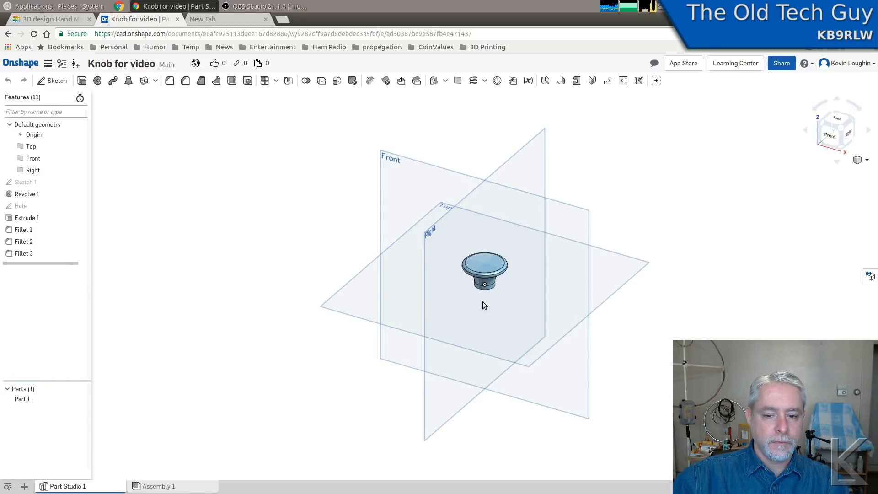
pyautogui.scroll(5, 525, 293)
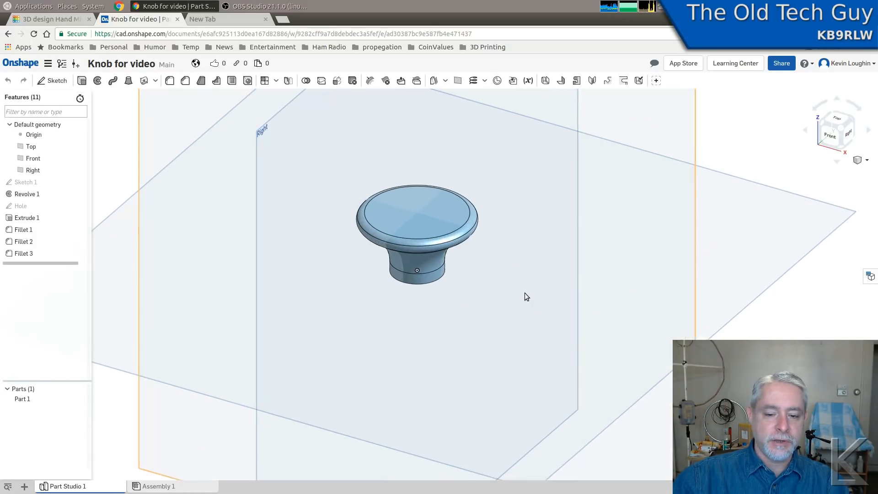
# Set up an export of the knob part as a binary STL in millimetres, keeping Medium resolution and the Download option
pyautogui.moveTo(487, 290)
pyautogui.mouseDown(button='right')
pyautogui.moveTo(476, 269)
pyautogui.moveTo(486, 272)
pyautogui.mouseUp(button='right')
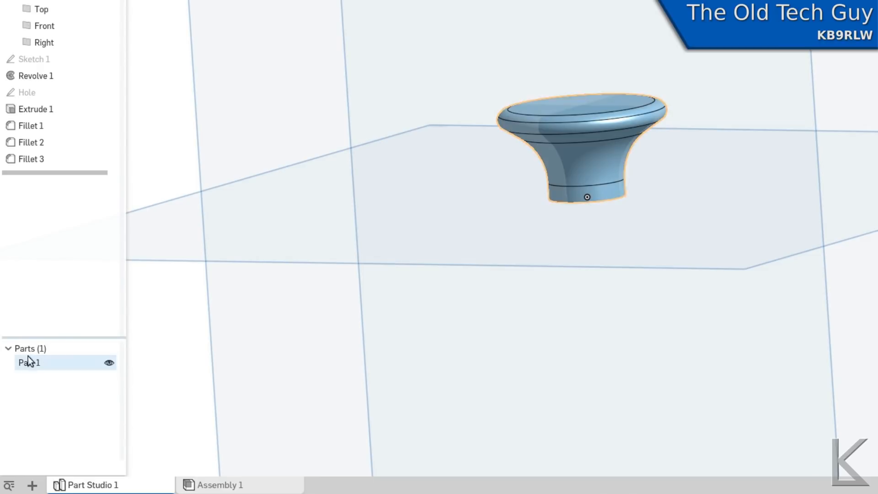
pyautogui.click(28, 362)
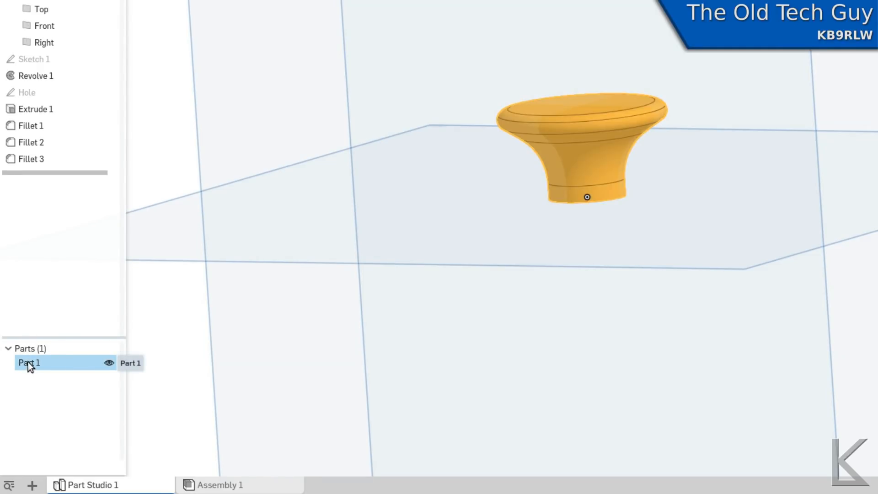
pyautogui.rightClick(28, 364)
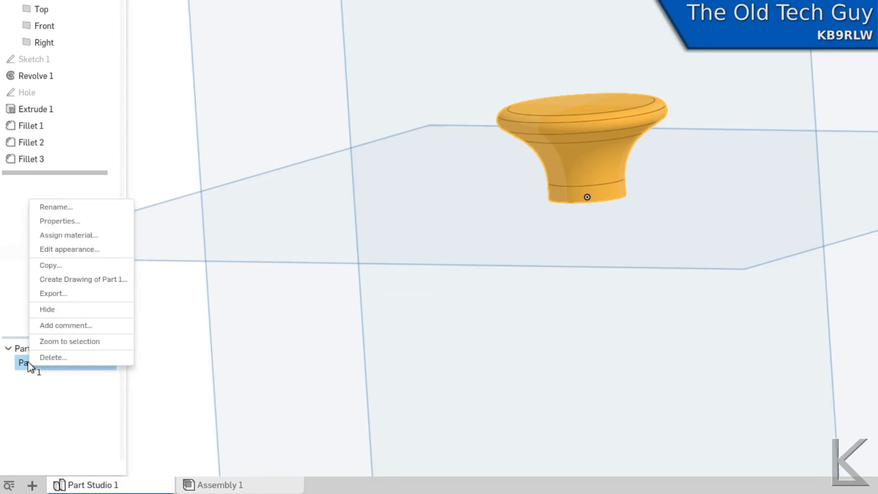
pyautogui.click(58, 296)
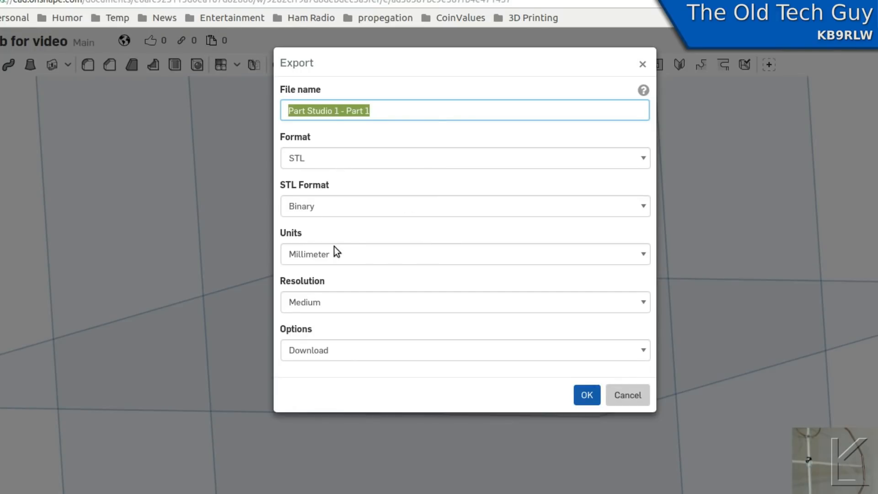
pyautogui.click(330, 304)
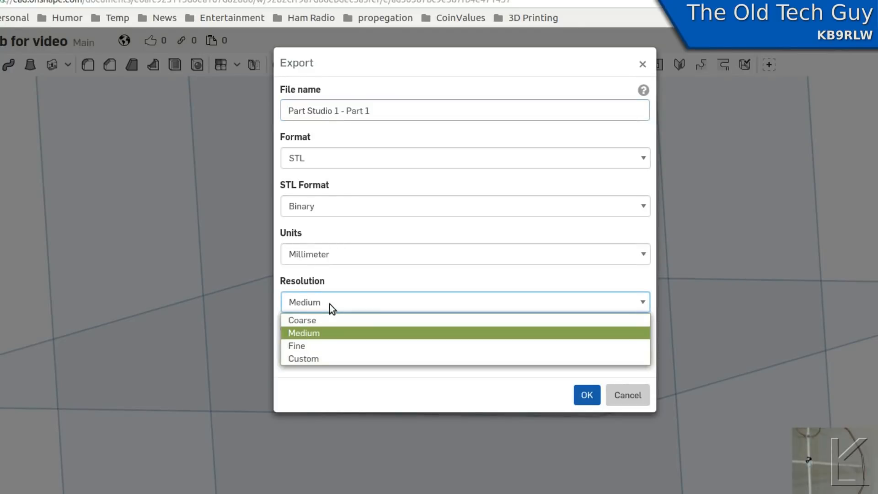
pyautogui.click(330, 303)
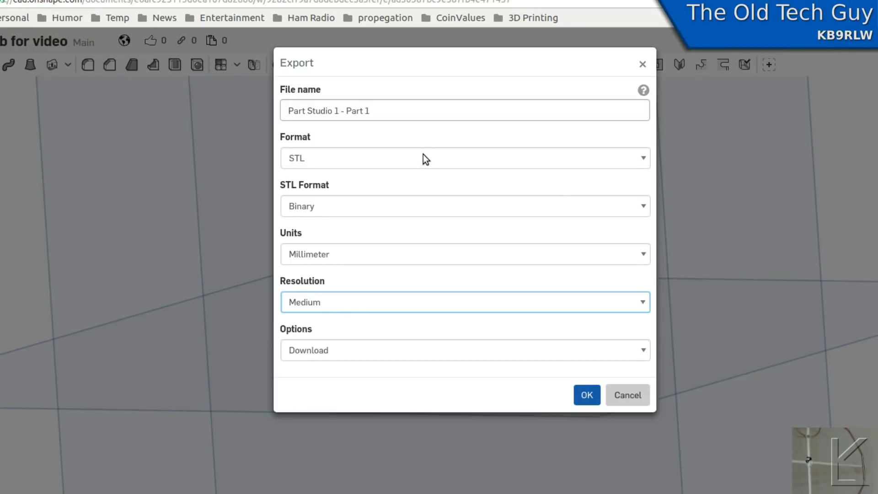
# Name the export file "Knob for video" and export it
pyautogui.tripleClick(378, 113)
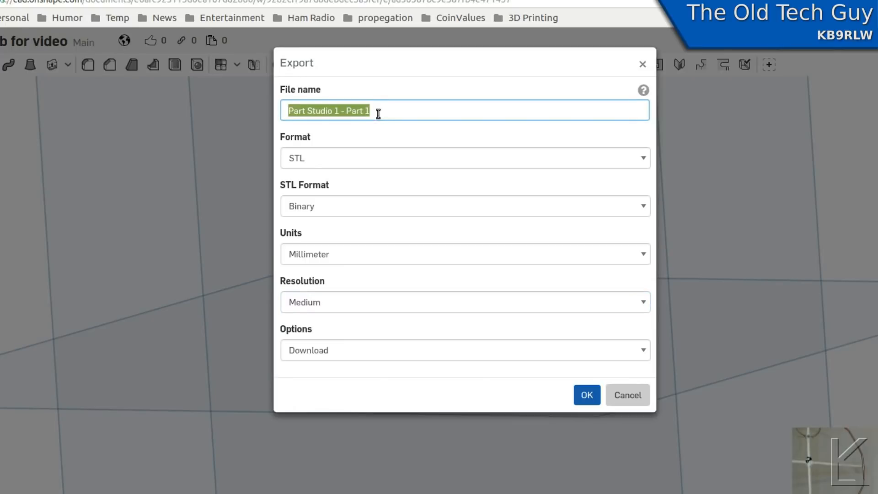
pyautogui.write('Knob for video')
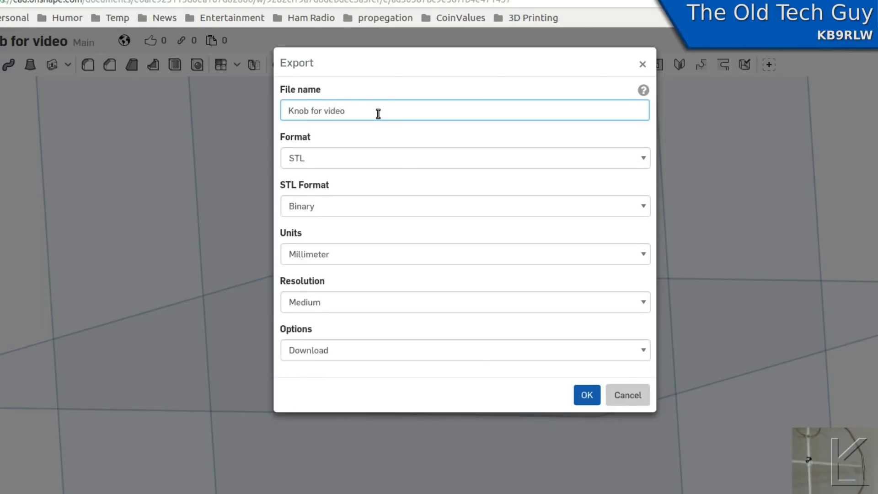
pyautogui.click(587, 396)
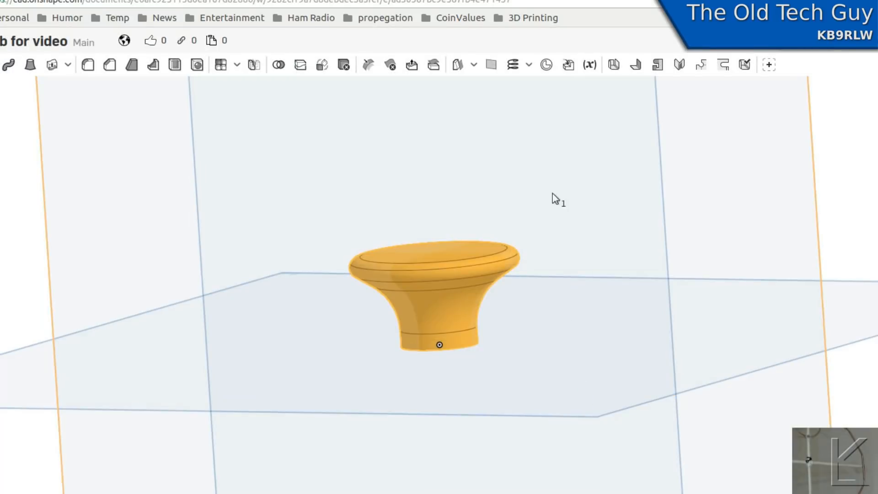